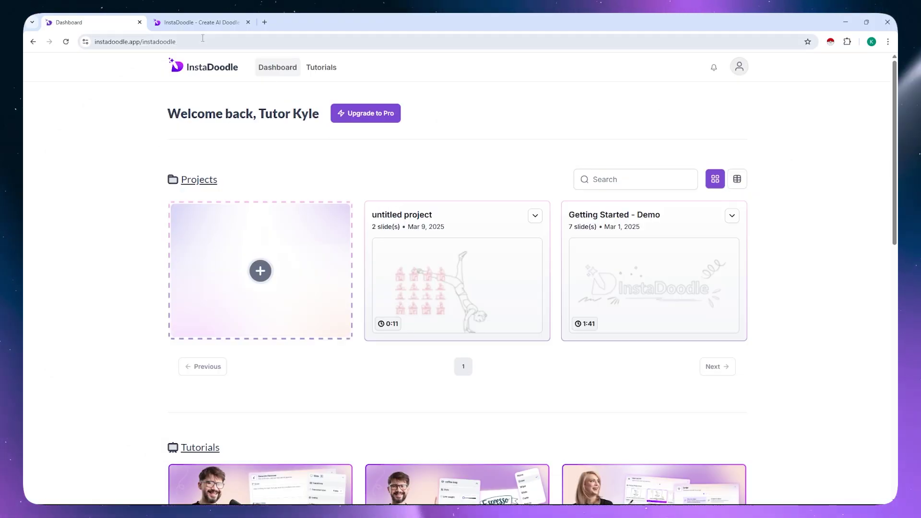
# Check the base InstaDoodle plan on the pricing page, and return to the dashboard.
pyautogui.click(202, 22)
pyautogui.moveTo(186, 181); pyautogui.dragTo(282, 187)
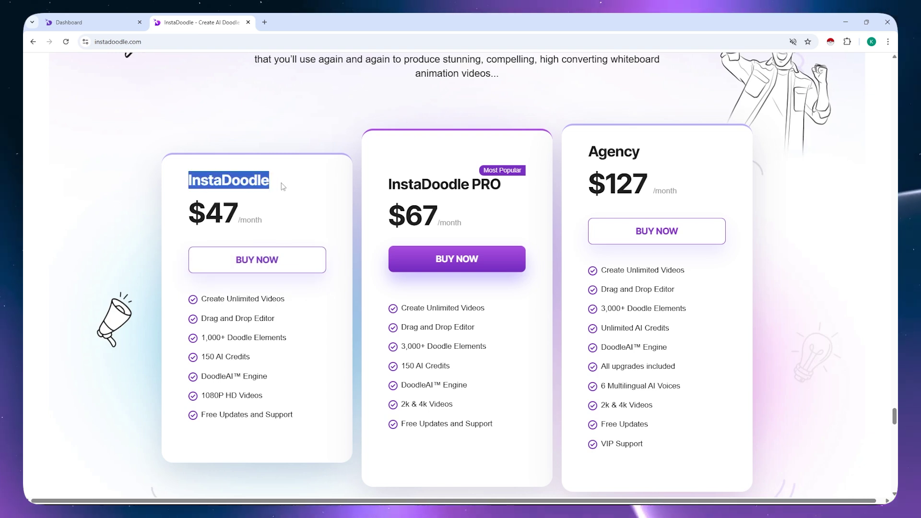
pyautogui.click(102, 24)
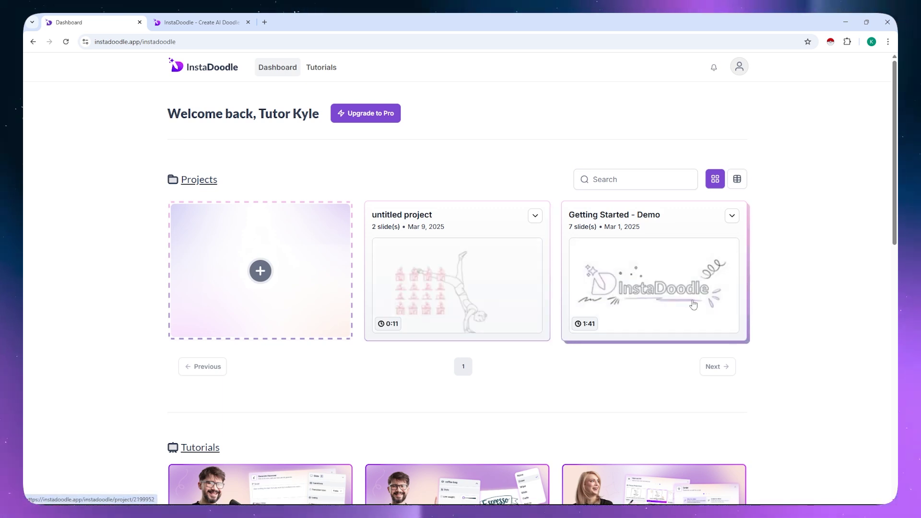
# Look through the tutorial cards on the dashboard down to the full training video, and return to the projects.
pyautogui.scroll(-2, 424, 289)
pyautogui.scroll(-8, 425, 289)
pyautogui.scroll(1, 434, 253)
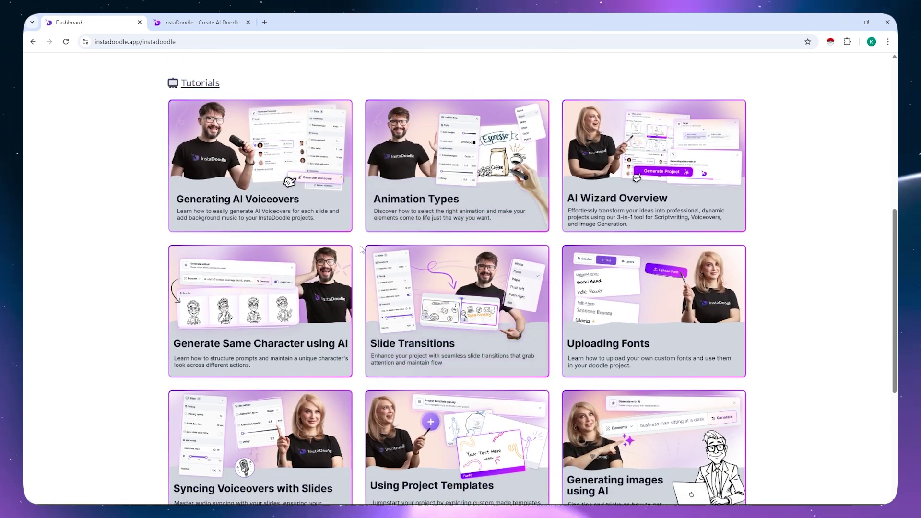
pyautogui.scroll(-4, 361, 249)
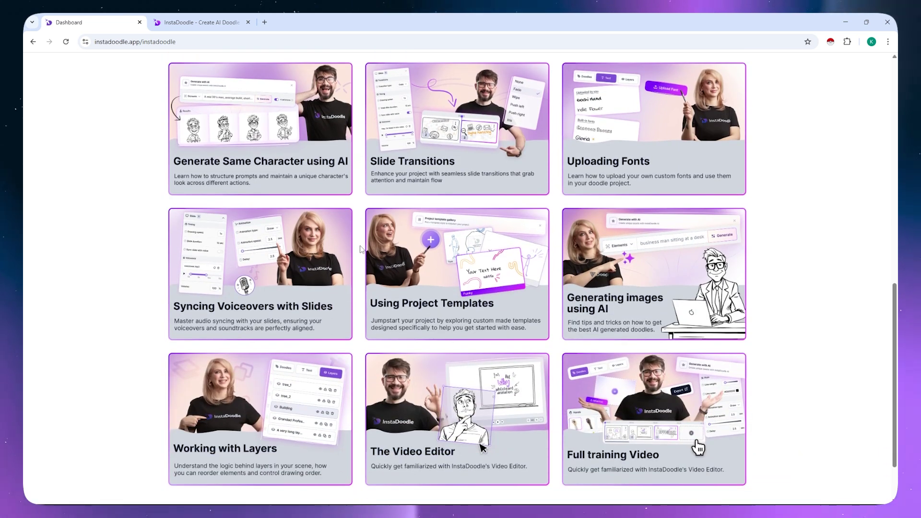
pyautogui.scroll(-2, 361, 250)
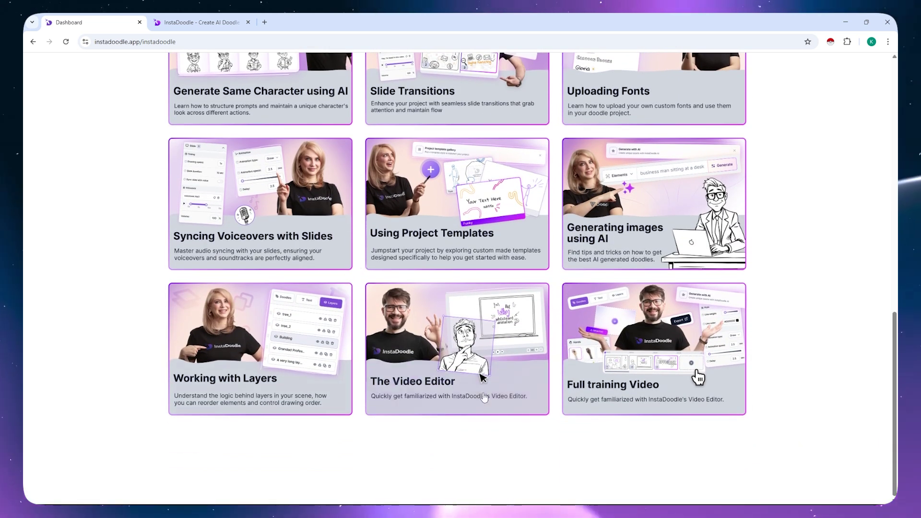
pyautogui.scroll(2, 498, 300)
pyautogui.scroll(10, 498, 301)
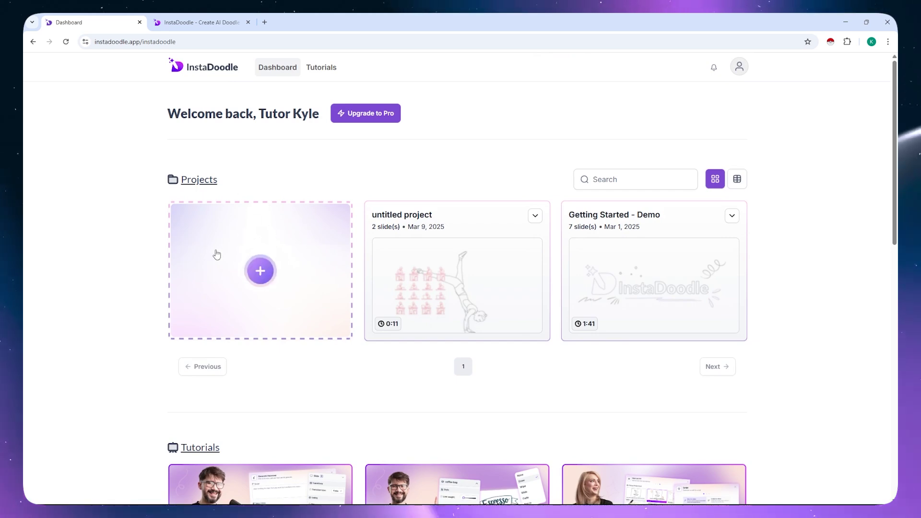
# Start a new project, review the AI Wizard add-on's price and features, and dismiss the offer.
pyautogui.click(254, 276)
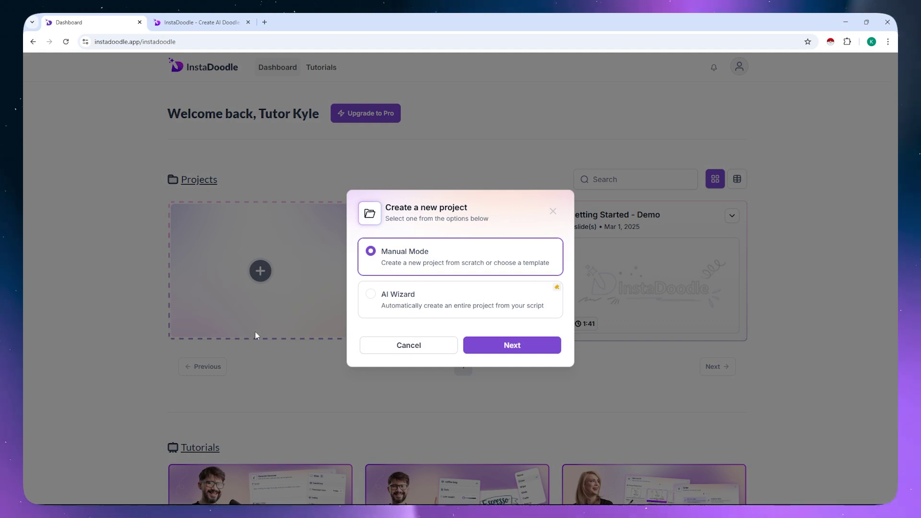
pyautogui.click(387, 299)
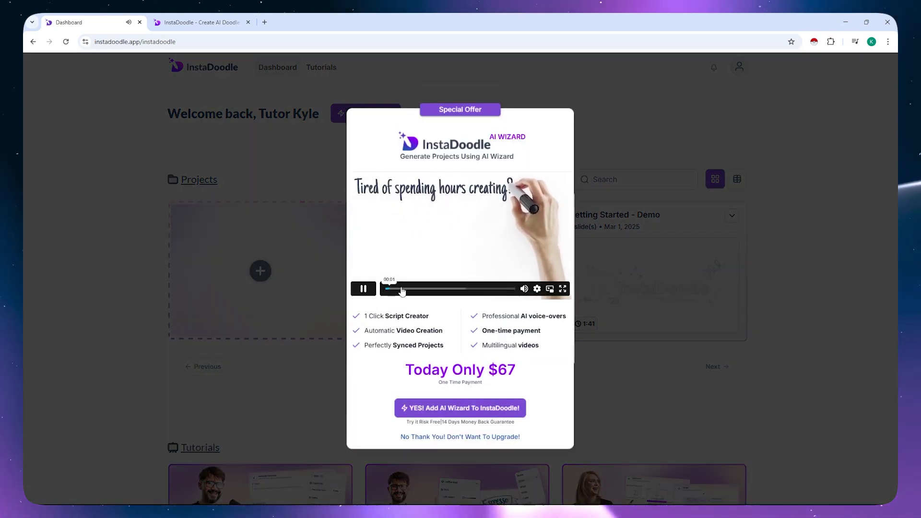
pyautogui.click(390, 288)
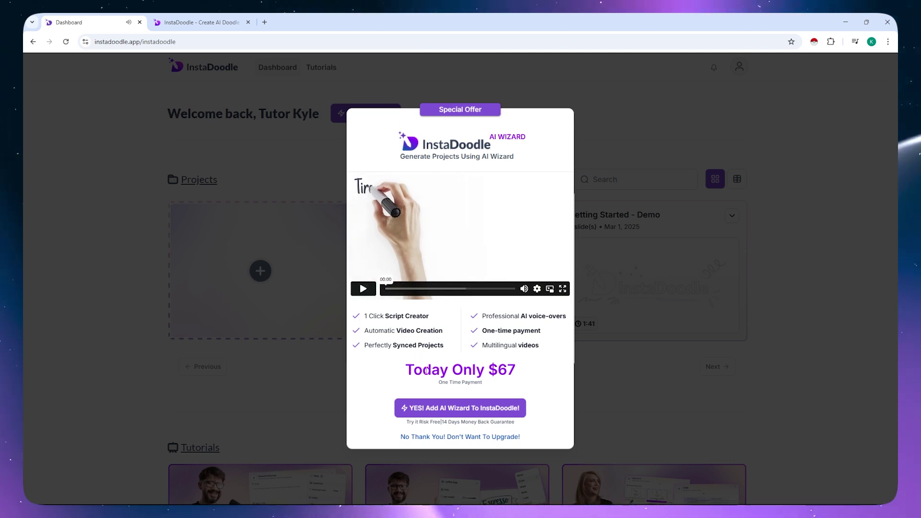
pyautogui.moveTo(405, 370); pyautogui.dragTo(526, 367)
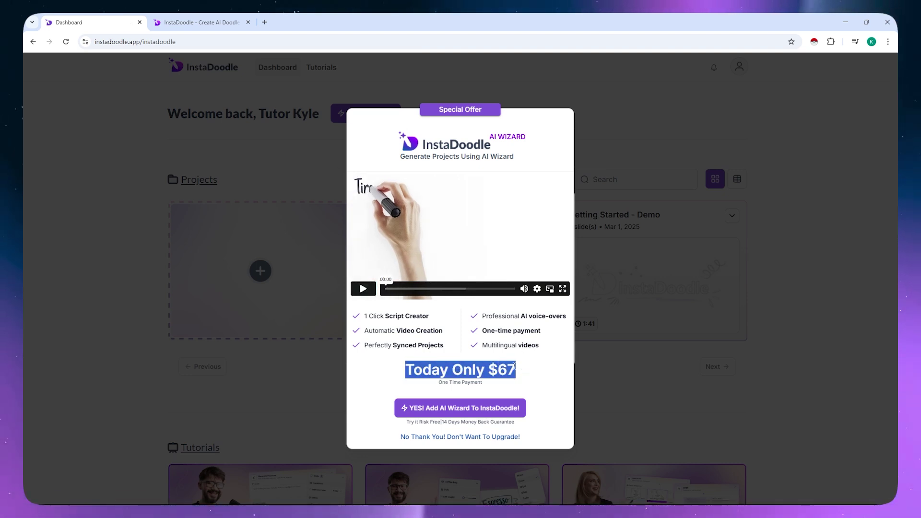
pyautogui.click(499, 388)
pyautogui.moveTo(459, 383); pyautogui.dragTo(438, 383)
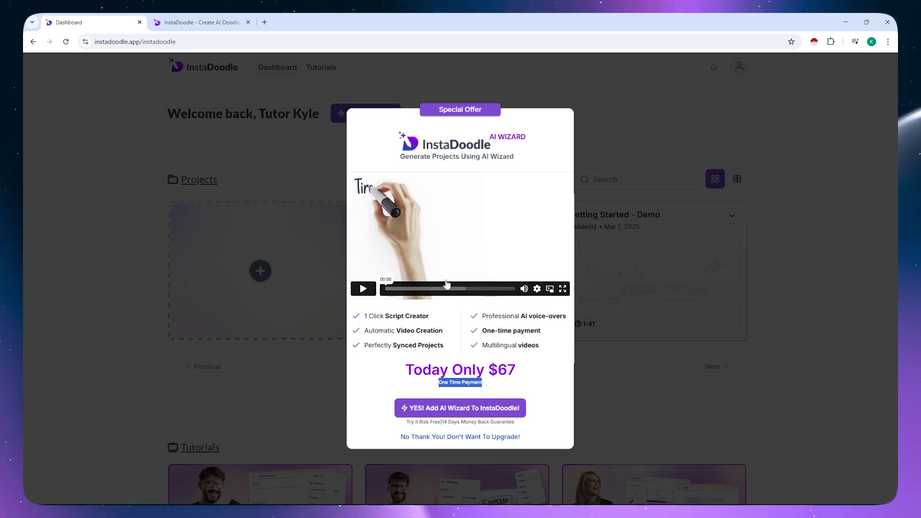
pyautogui.moveTo(522, 314); pyautogui.dragTo(553, 317)
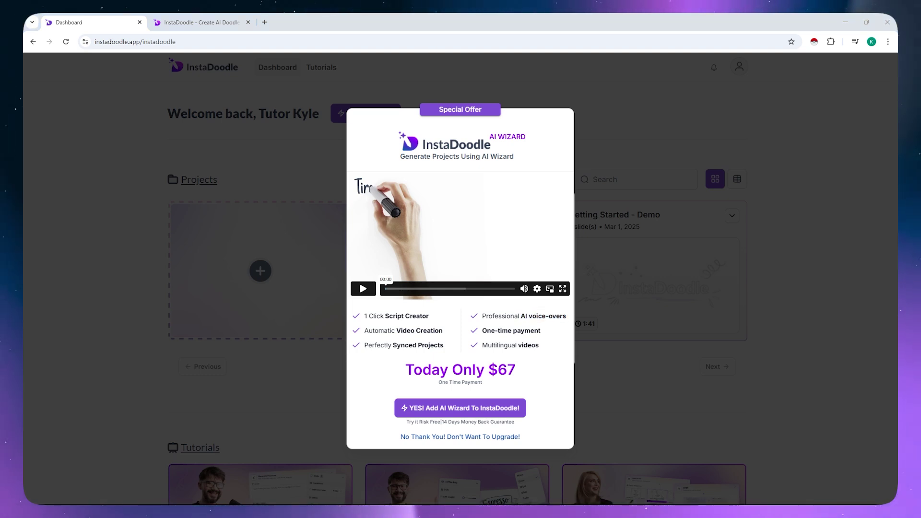
pyautogui.click(607, 132)
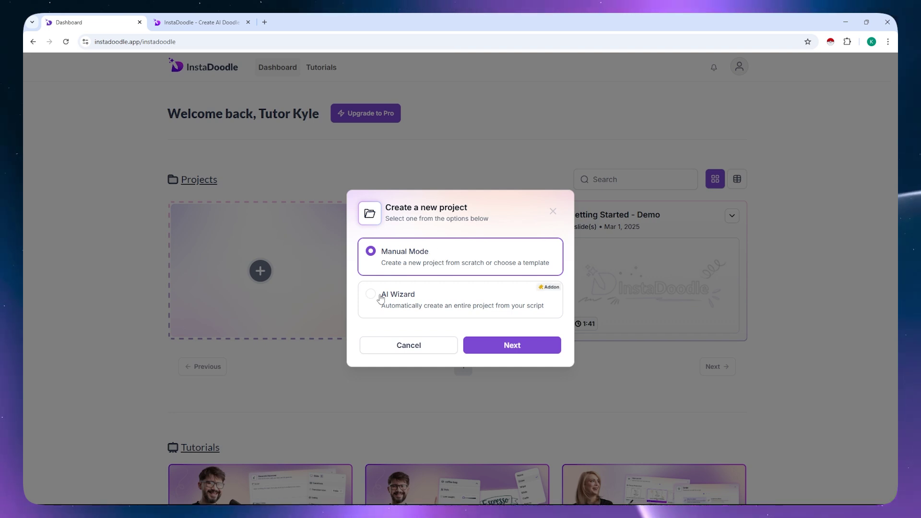
# Browse the project template gallery in Manual Mode and create the project from the Tom template.
pyautogui.click(494, 347)
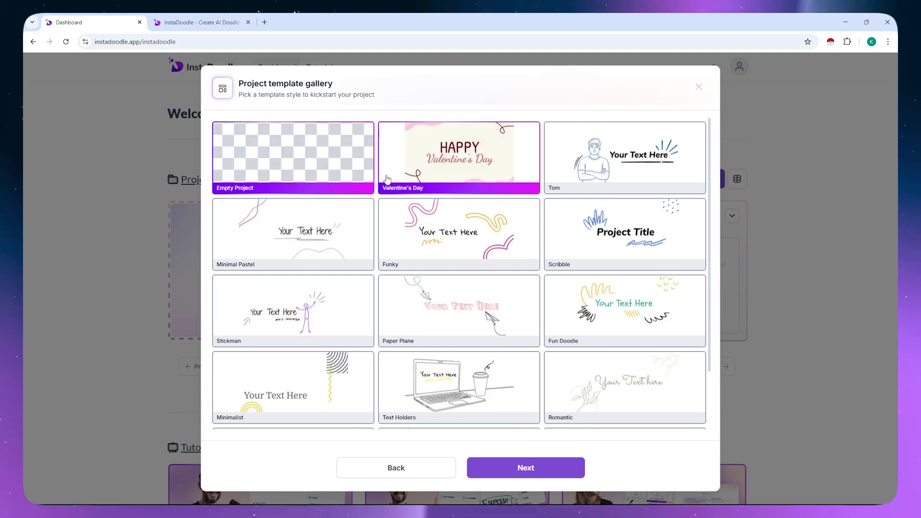
pyautogui.scroll(-2, 496, 227)
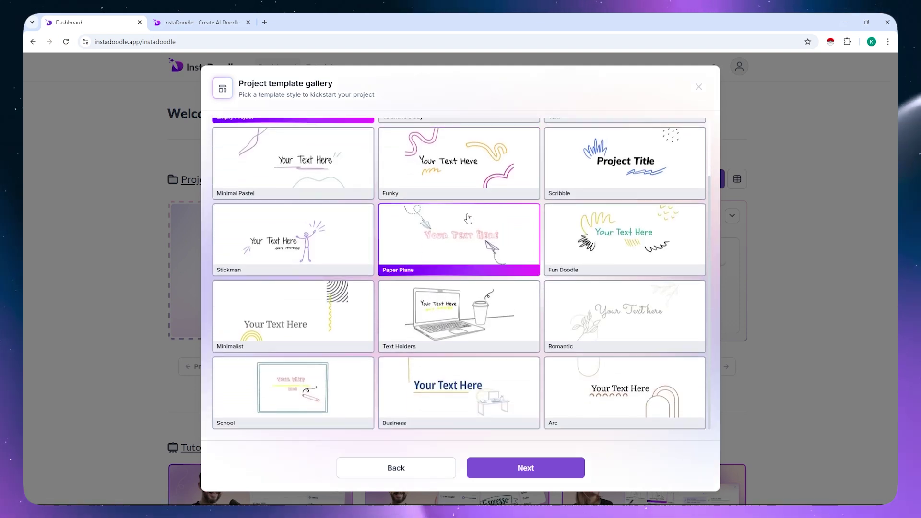
pyautogui.scroll(1, 477, 221)
pyautogui.scroll(1, 477, 221)
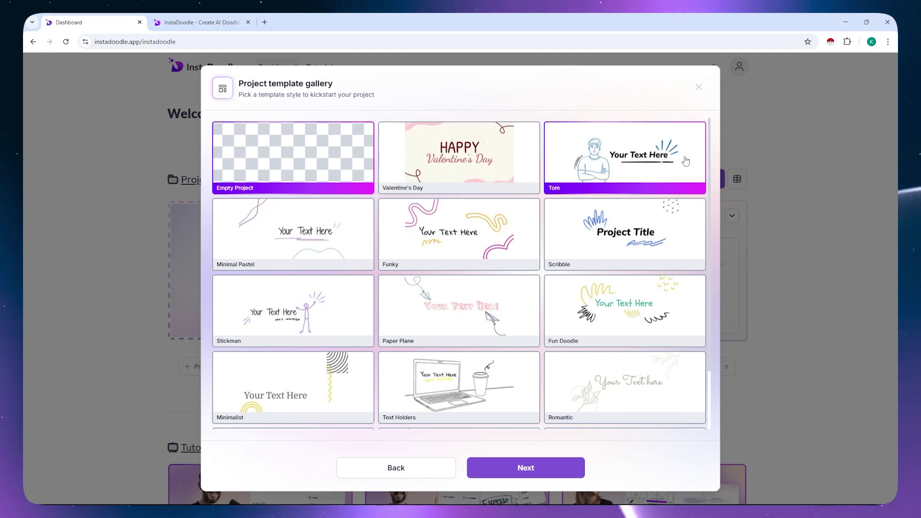
pyautogui.scroll(-2, 459, 235)
pyautogui.scroll(2, 446, 354)
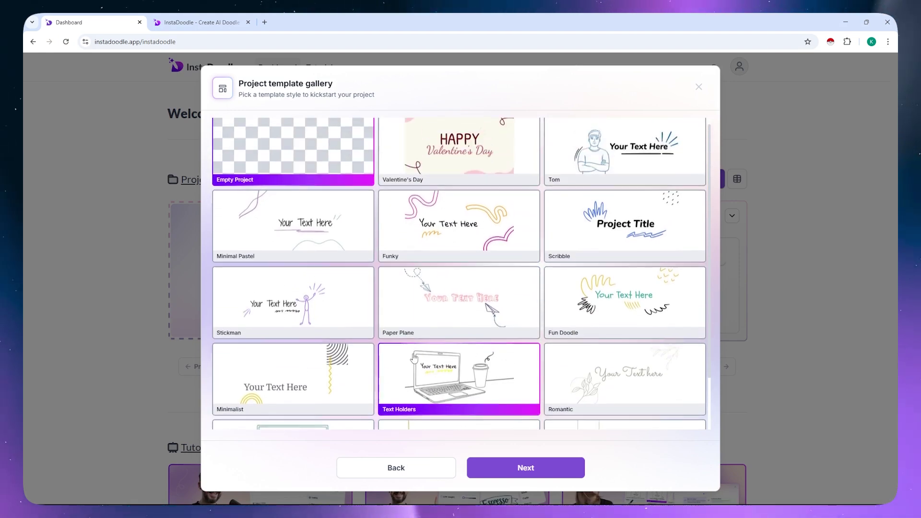
pyautogui.click(604, 158)
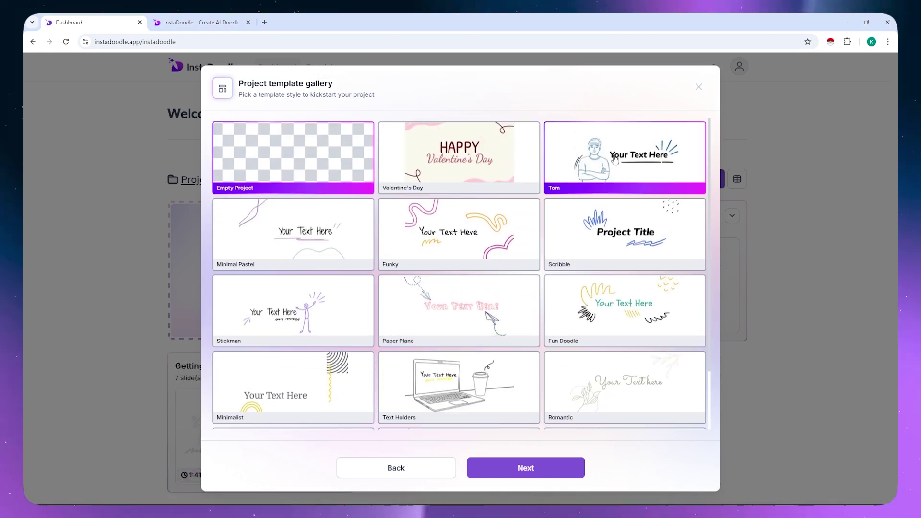
pyautogui.click(530, 469)
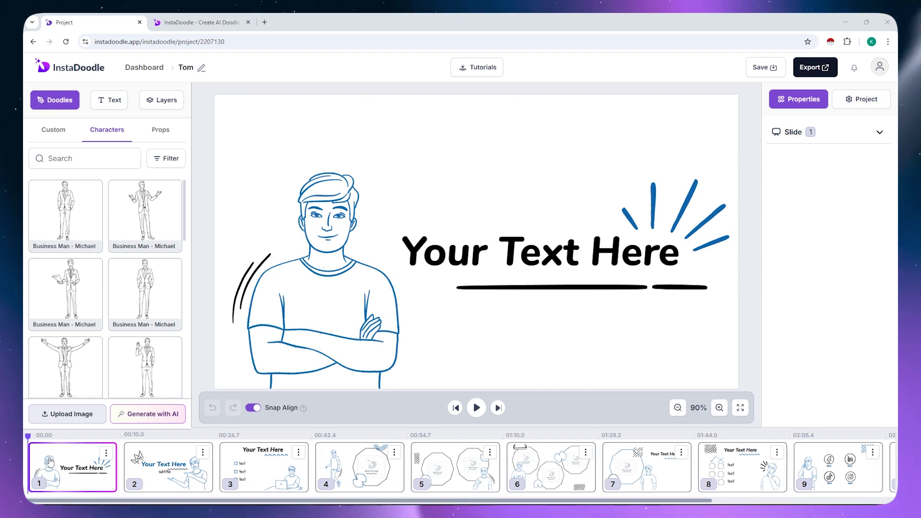
# Examine slides 2 to 5 and the rest of the timeline, and return to slide 1.
pyautogui.click(175, 477)
pyautogui.click(269, 475)
pyautogui.click(360, 475)
pyautogui.click(456, 473)
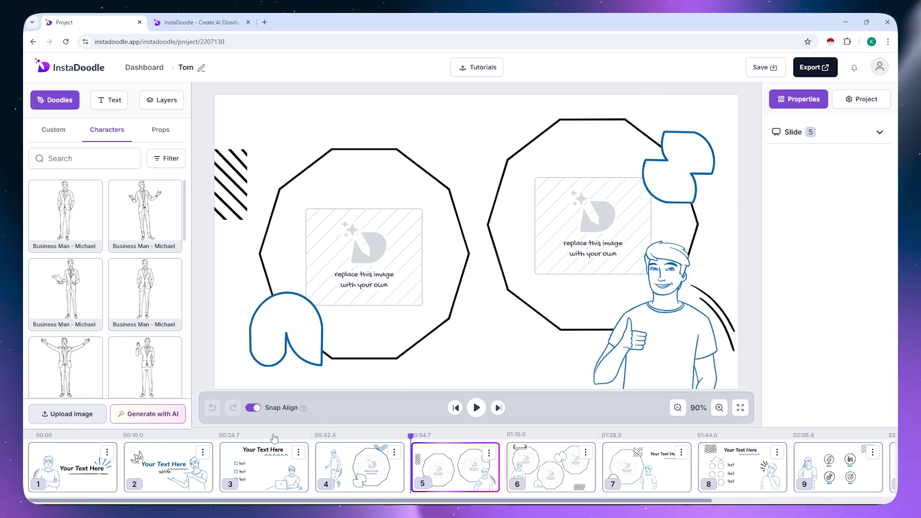
pyautogui.moveTo(321, 502); pyautogui.dragTo(499, 502)
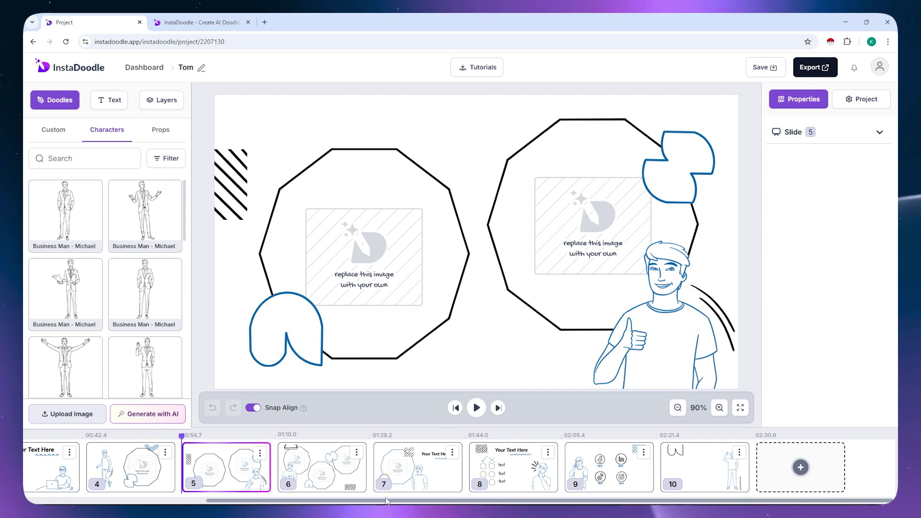
pyautogui.moveTo(359, 502); pyautogui.dragTo(182, 502)
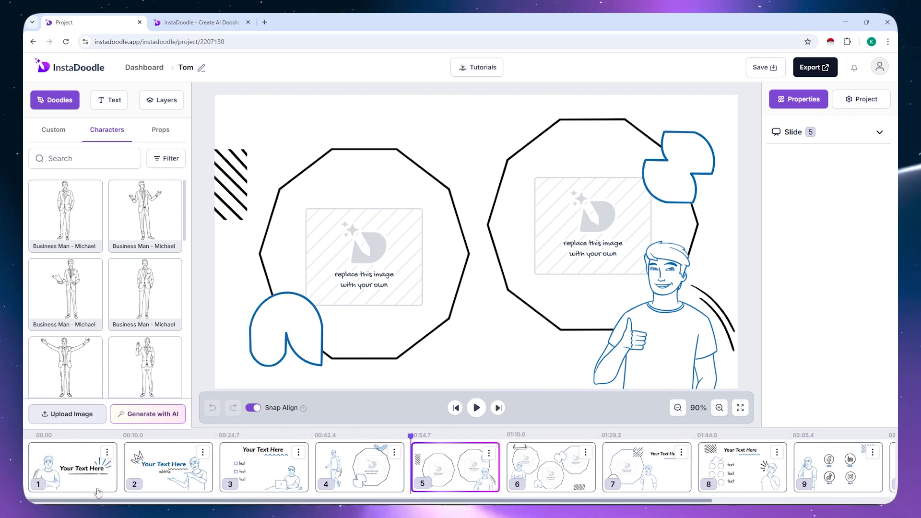
pyautogui.click(87, 472)
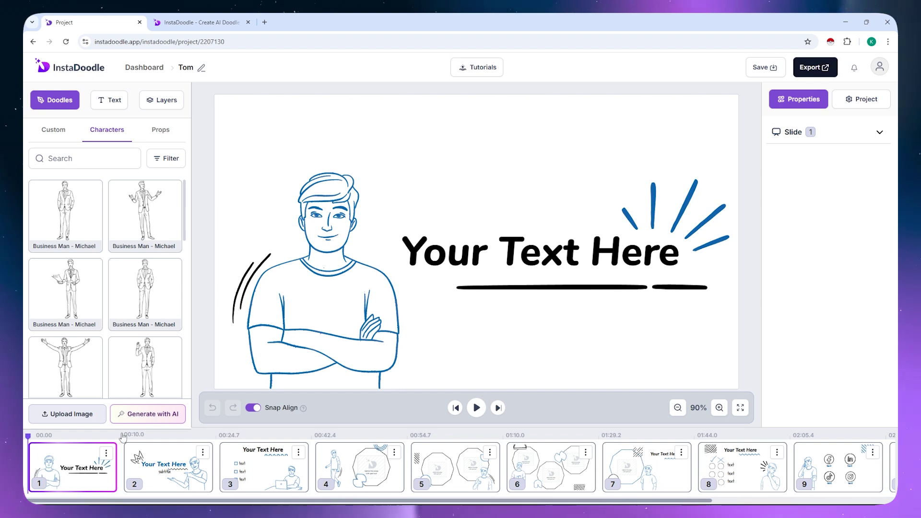
# Inspect the properties of slide 1's elements: the man, the curved strokes, the heading, the underline and the blue rays.
pyautogui.click(317, 269)
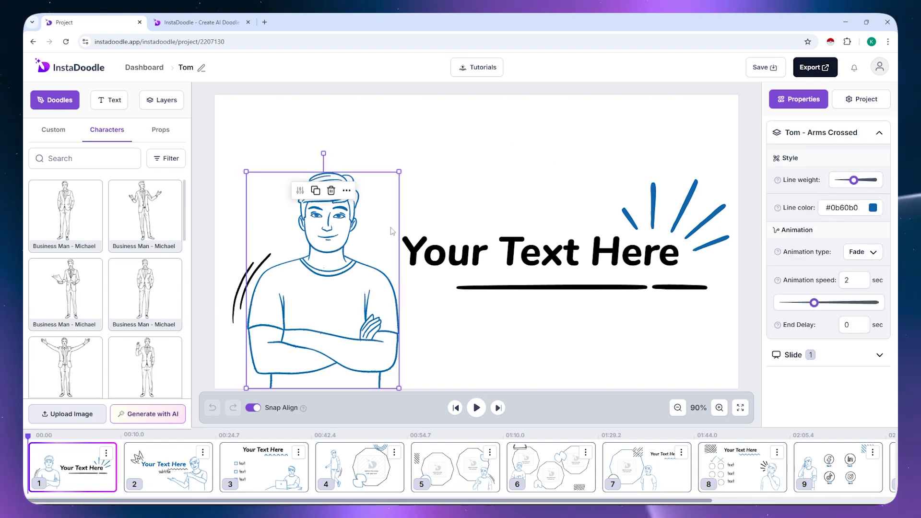
pyautogui.click(238, 286)
pyautogui.click(241, 286)
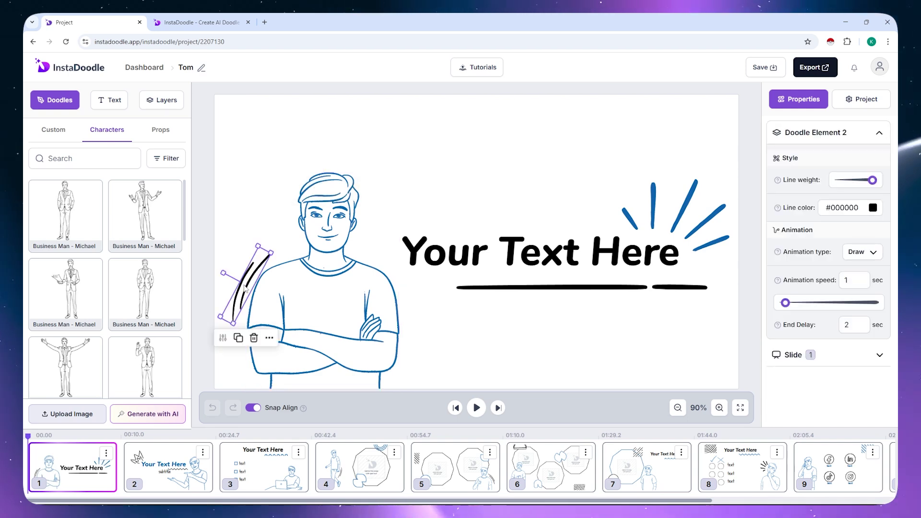
pyautogui.click(468, 258)
pyautogui.click(673, 223)
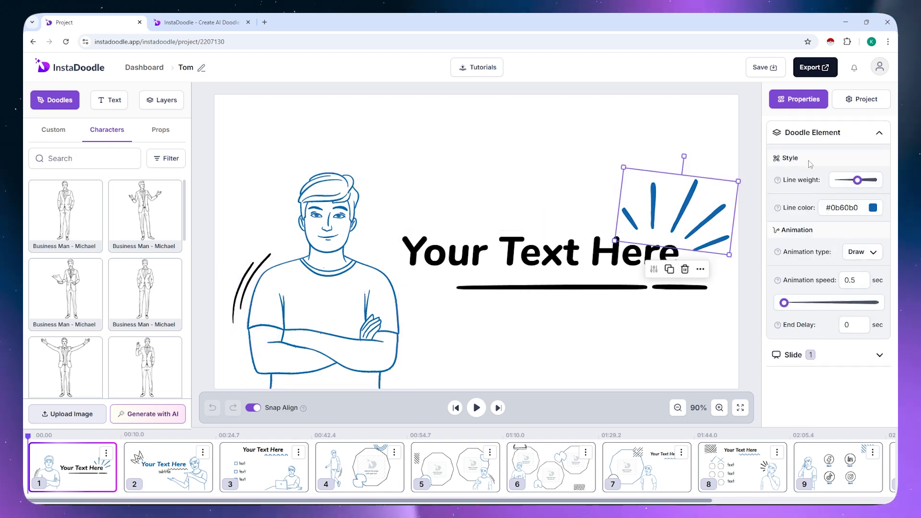
pyautogui.click(610, 288)
pyautogui.click(676, 223)
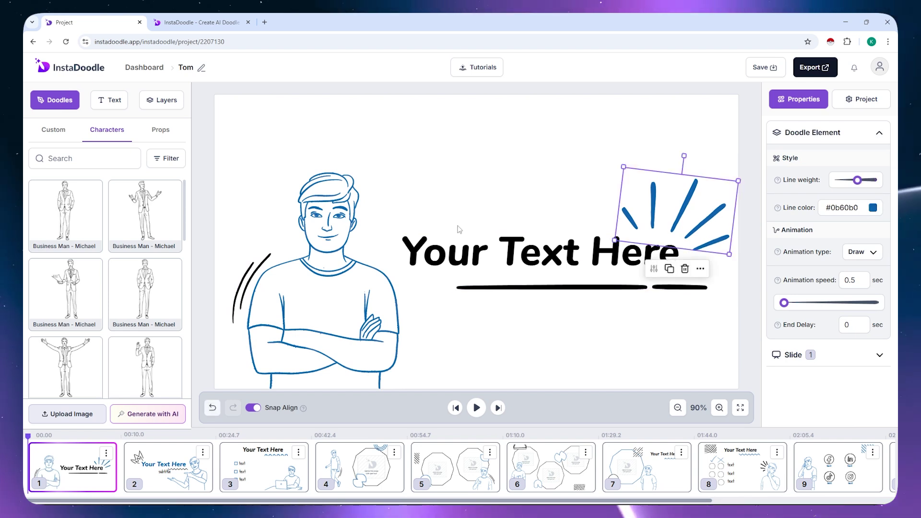
pyautogui.click(351, 211)
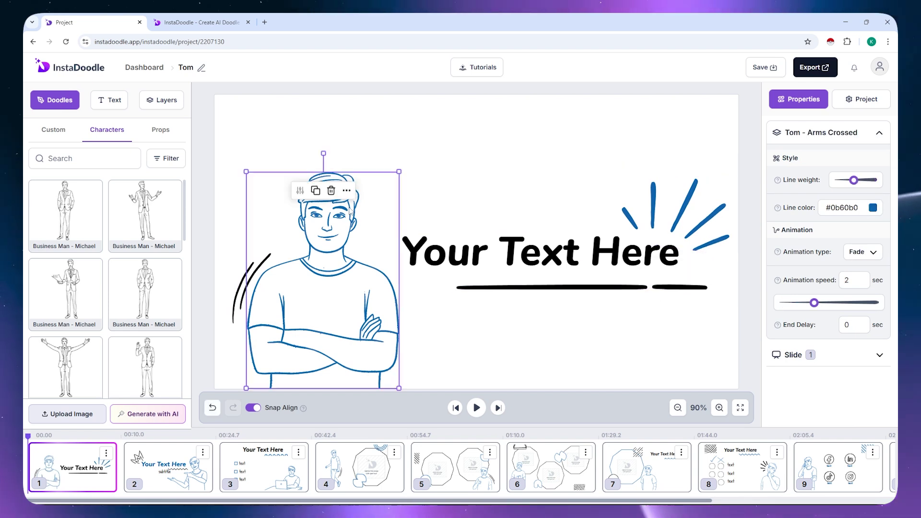
# Set the curved strokes beside the man's shoulder to the maximum line weight and line color #0a0000.
pyautogui.click(239, 295)
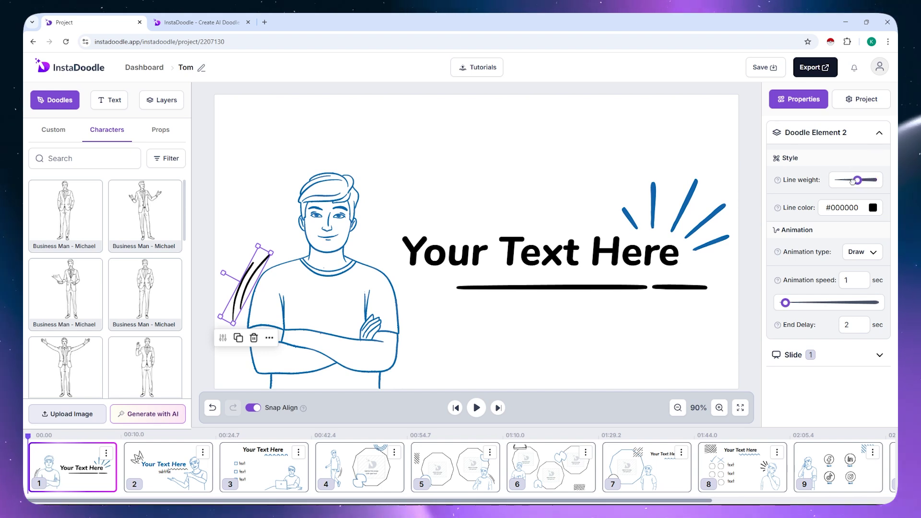
pyautogui.click(854, 180)
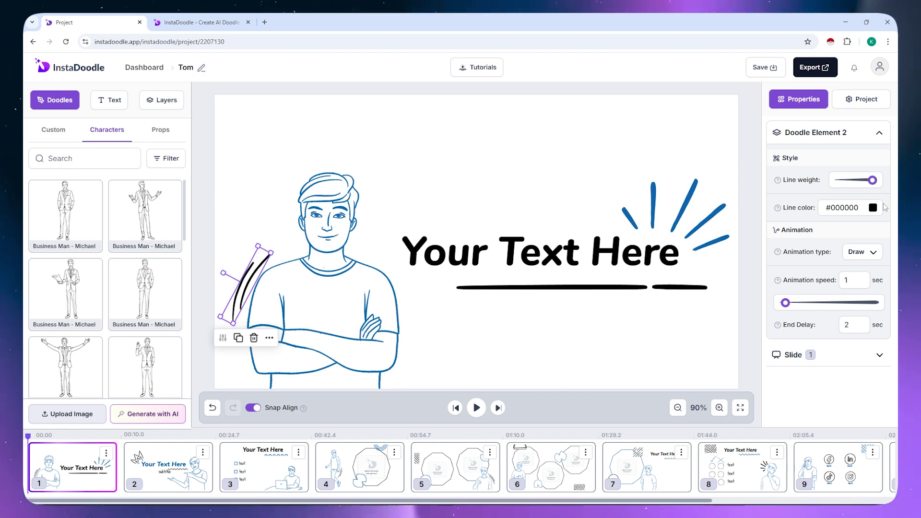
pyautogui.click(873, 208)
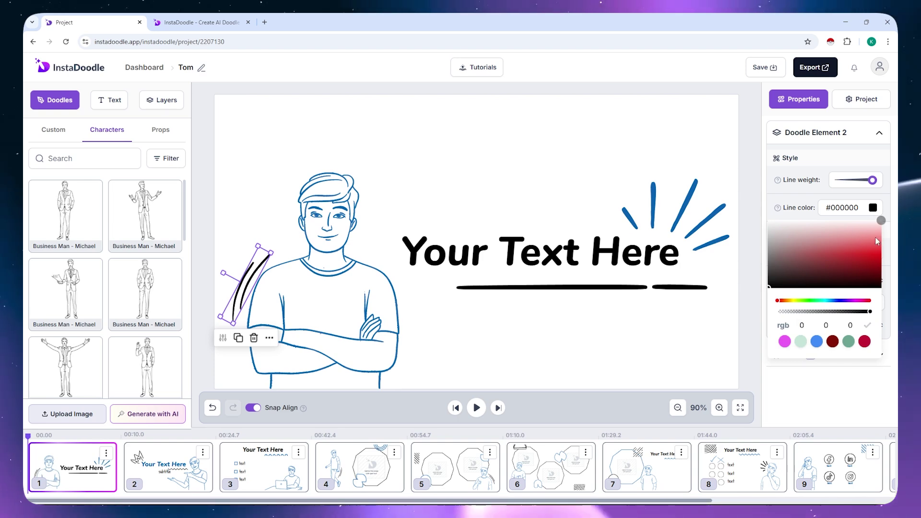
pyautogui.click(877, 259)
pyautogui.moveTo(876, 262)
pyautogui.mouseDown()
pyautogui.moveTo(811, 234)
pyautogui.moveTo(883, 286)
pyautogui.mouseUp()
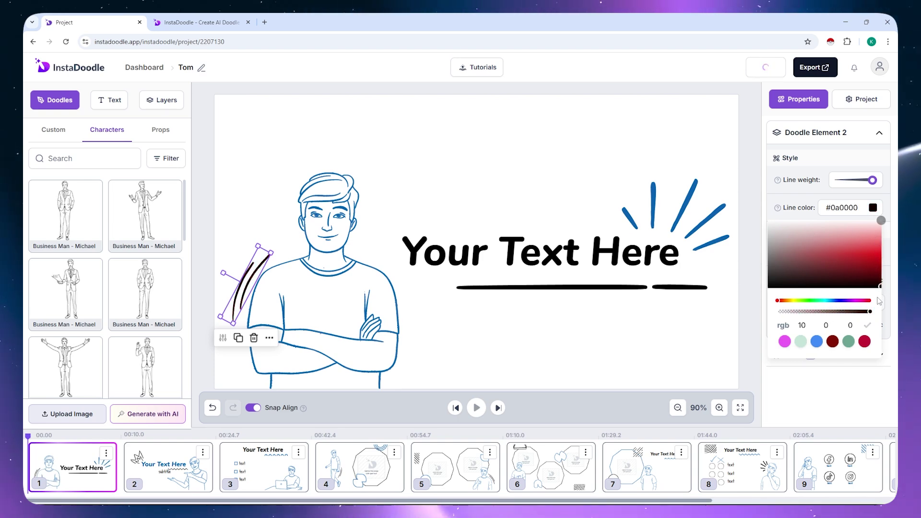
pyautogui.click(831, 388)
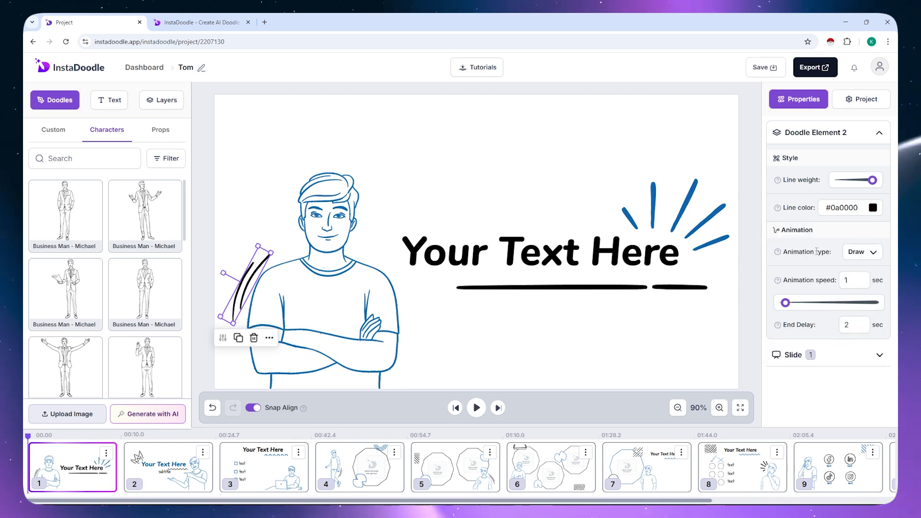
# Choose the Draw animation type for the curved strokes and set their animation speed to 3 sec.
pyautogui.click(865, 254)
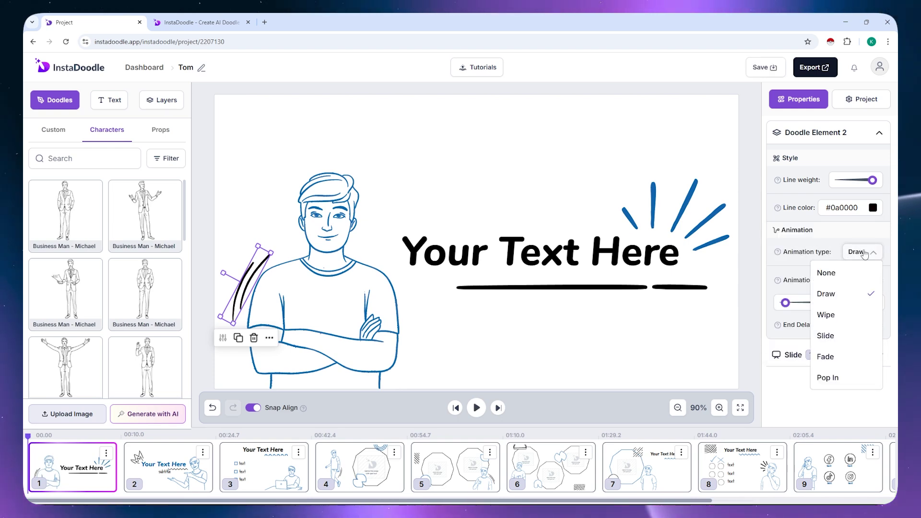
pyautogui.click(845, 297)
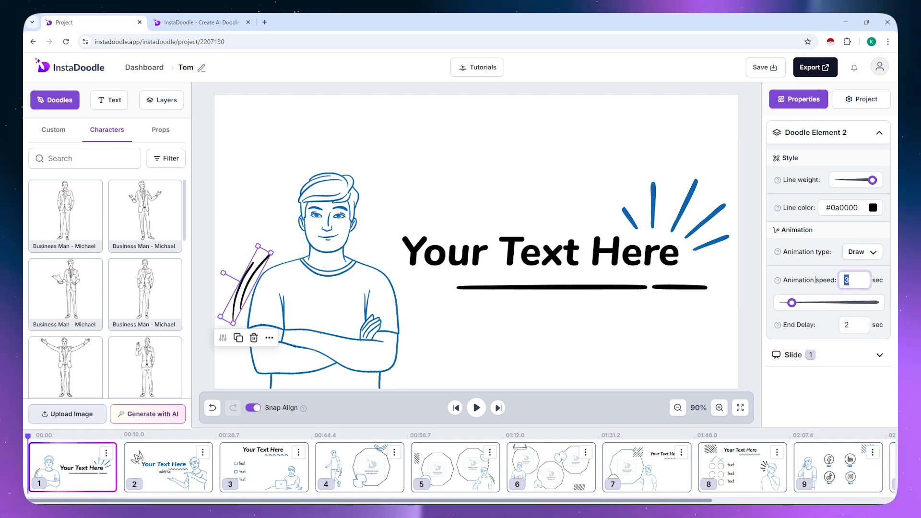
# Try other animation speeds for the curved strokes, return the speed to 3 sec, and set their end delay to 1 sec.
pyautogui.click(859, 280)
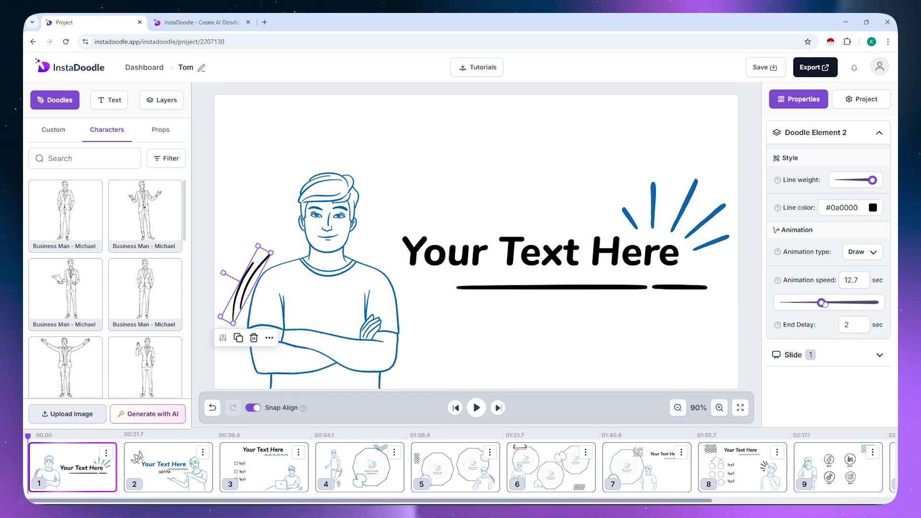
pyautogui.moveTo(823, 303); pyautogui.dragTo(830, 304)
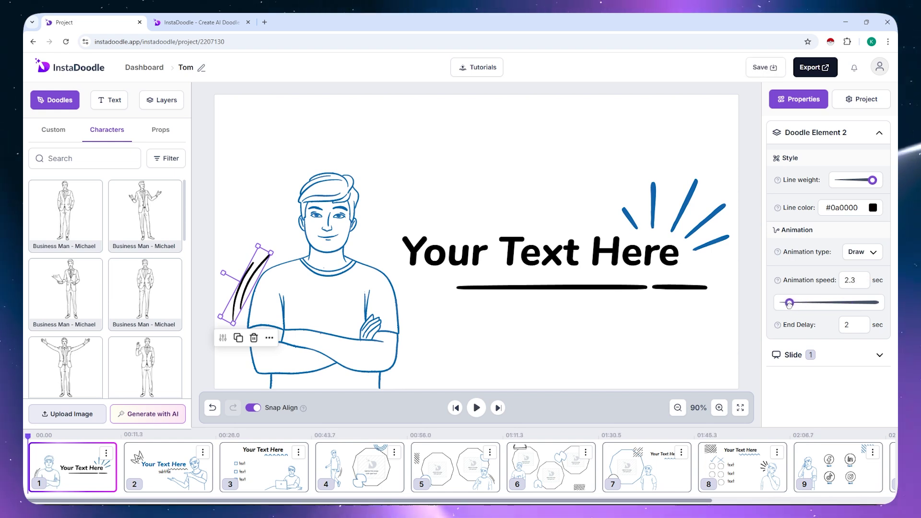
pyautogui.moveTo(790, 305); pyautogui.dragTo(790, 304)
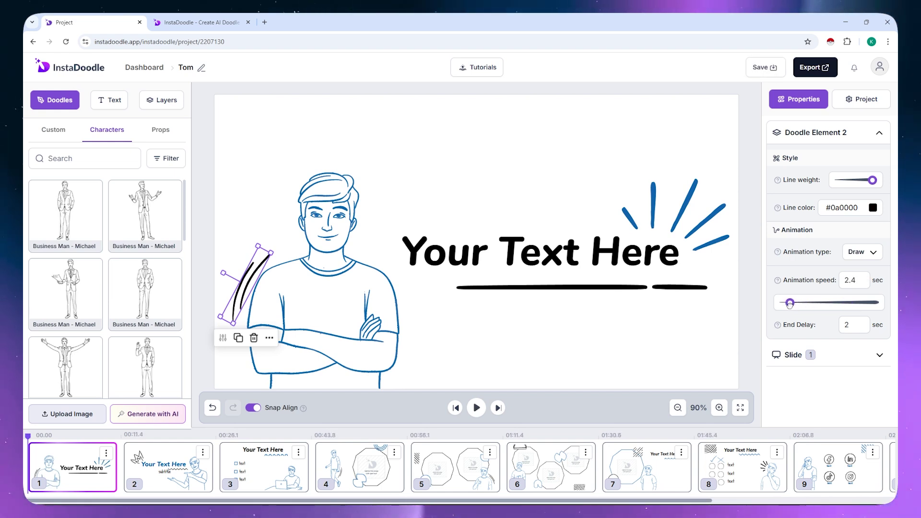
pyautogui.moveTo(792, 304); pyautogui.dragTo(791, 303)
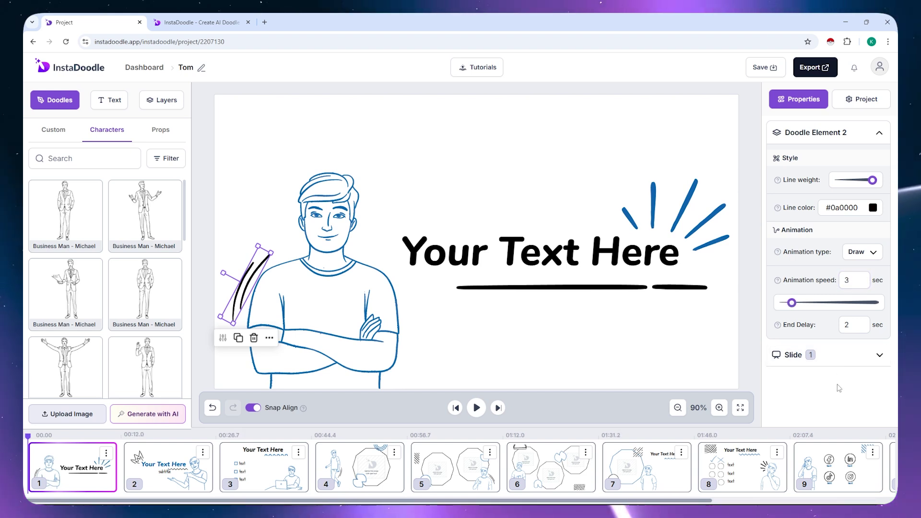
pyautogui.moveTo(780, 326)
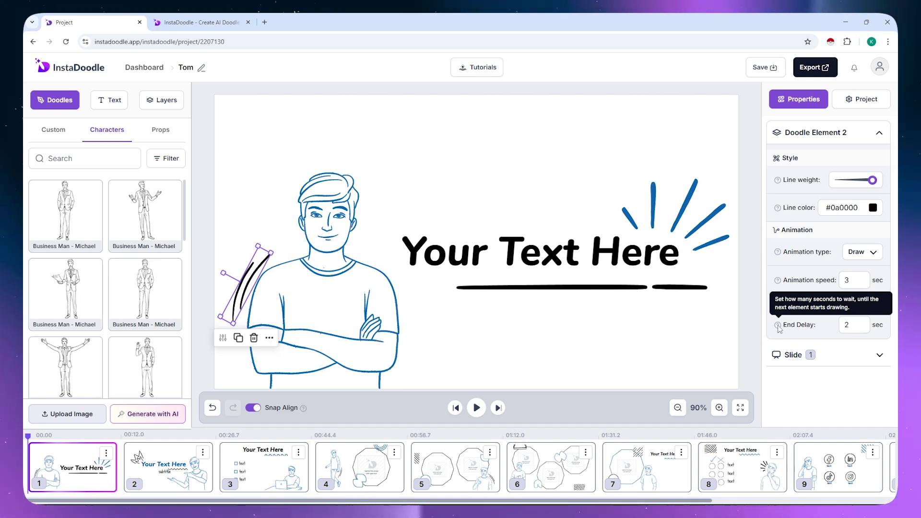
pyautogui.click(833, 327)
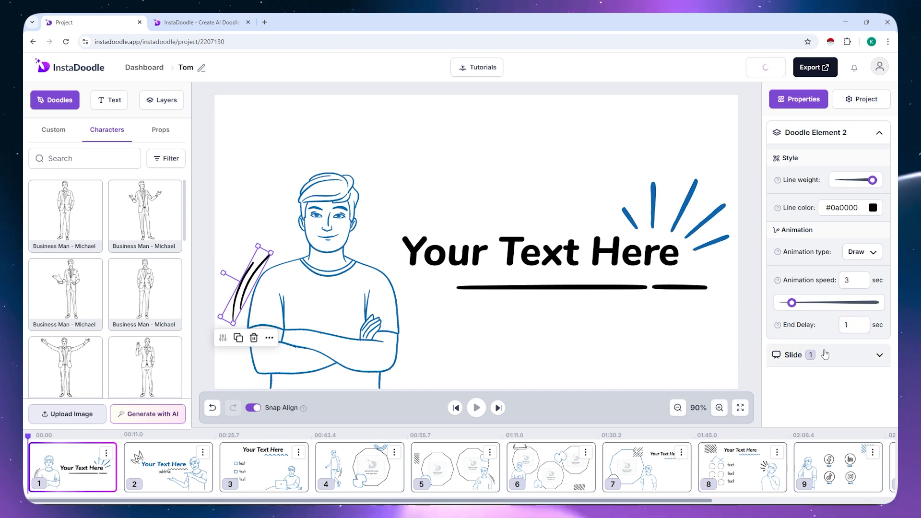
# Try the Iris transition on slide 1 and restore its Fade transition.
pyautogui.click(846, 362)
pyautogui.scroll(-3, 847, 362)
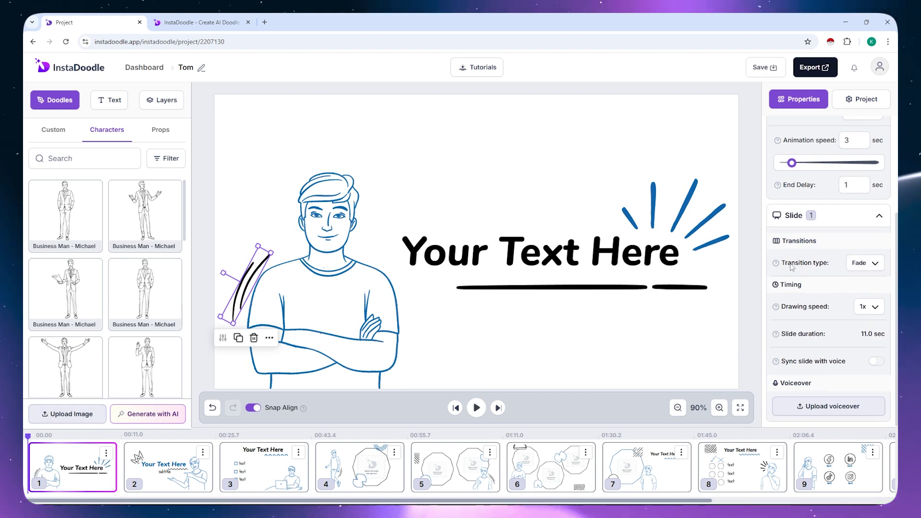
pyautogui.click(872, 269)
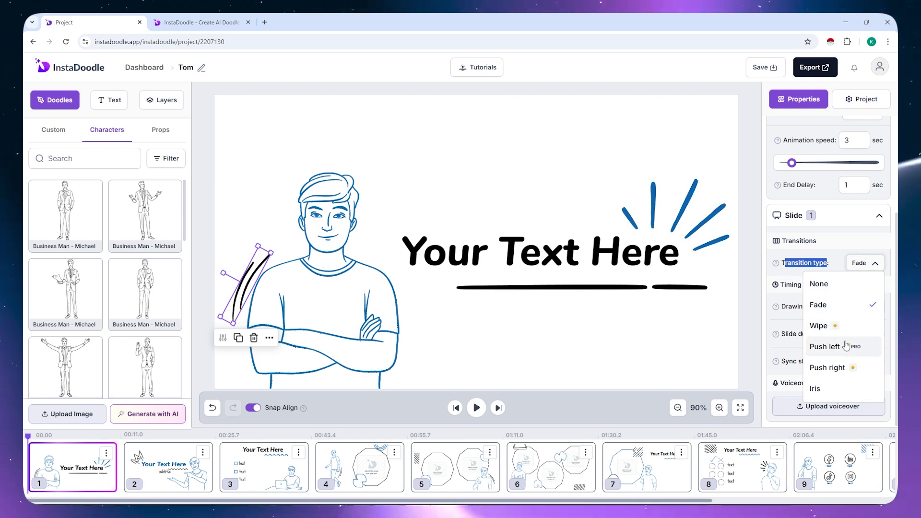
pyautogui.click(822, 389)
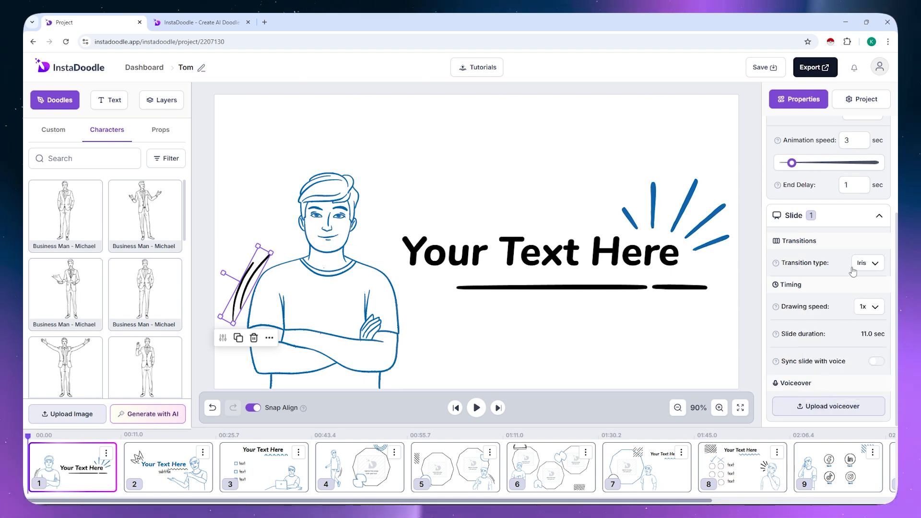
pyautogui.click(872, 265)
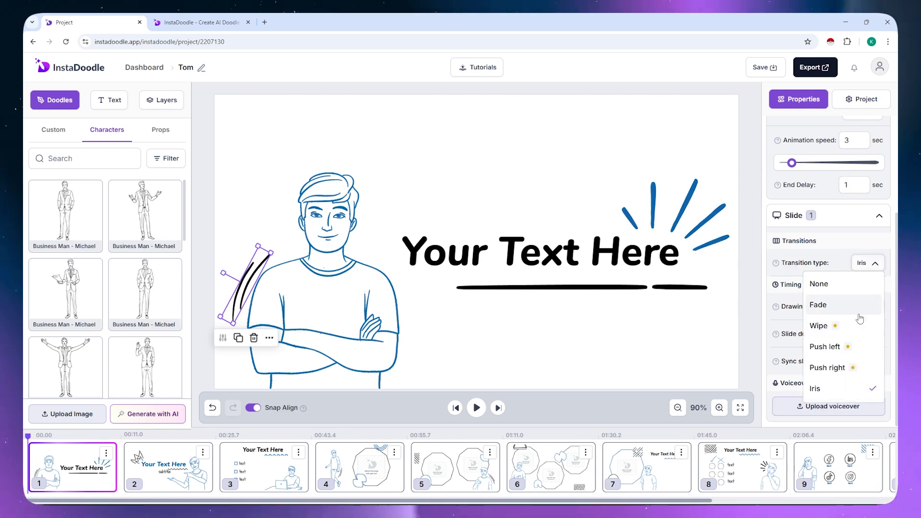
pyautogui.click(845, 305)
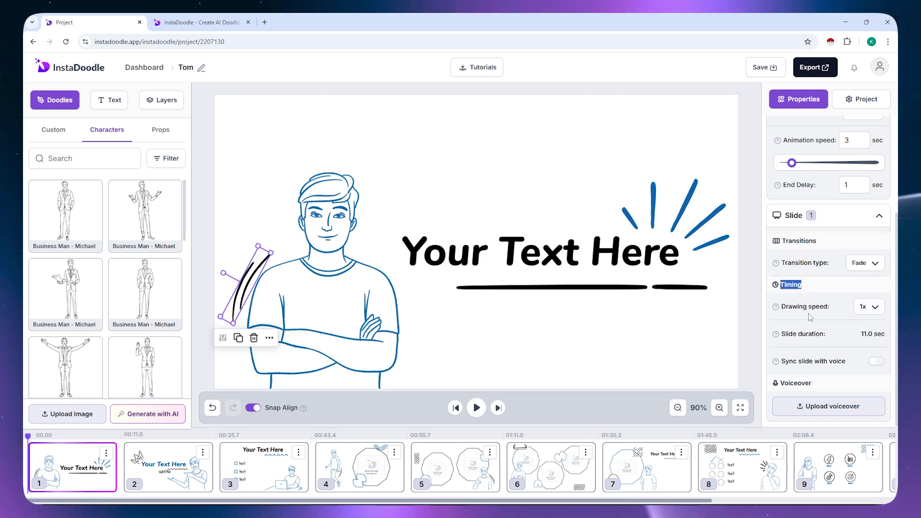
# Try a 4x drawing speed for slide 1, compare the slide duration, and restore the speed to 1x.
pyautogui.click(875, 310)
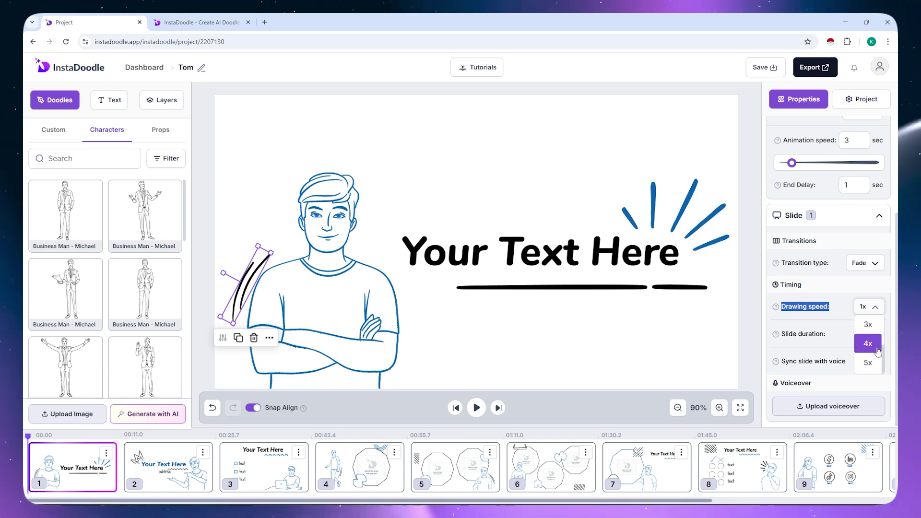
pyautogui.scroll(-2, 876, 354)
pyautogui.click(847, 288)
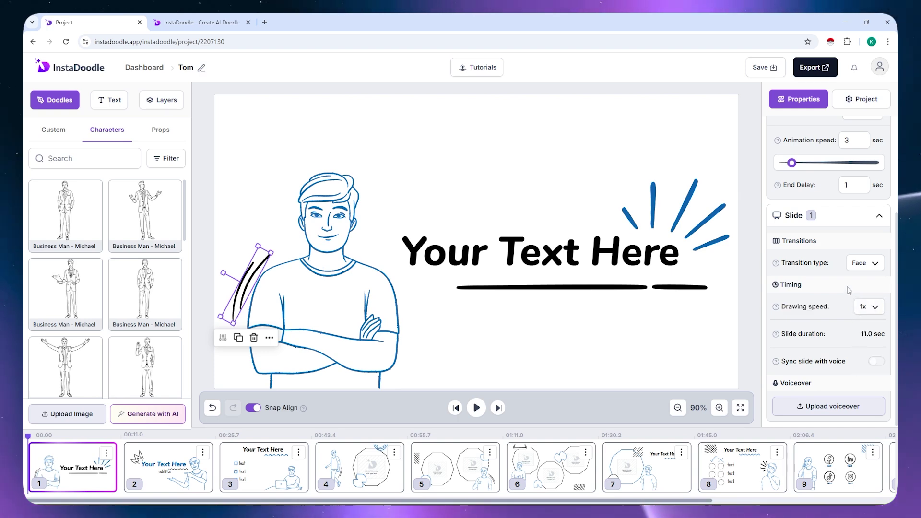
pyautogui.click(866, 309)
pyautogui.click(863, 335)
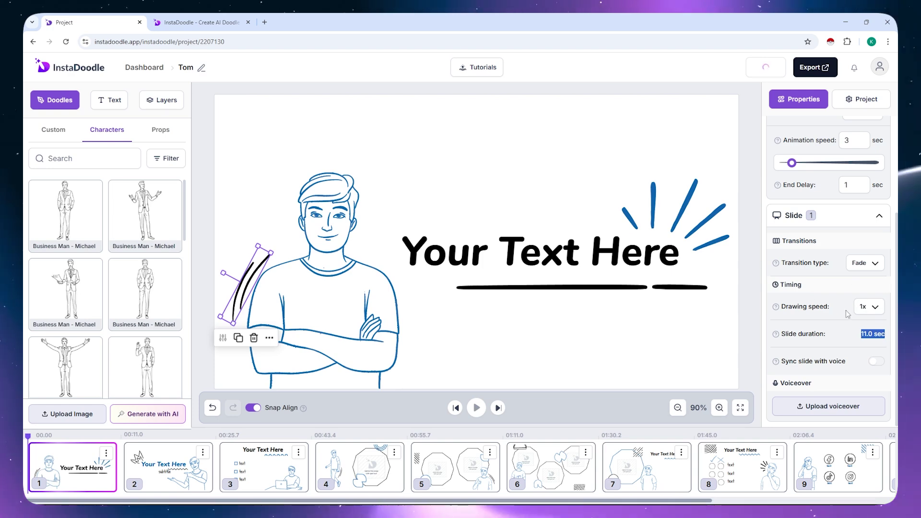
pyautogui.scroll(3, 851, 279)
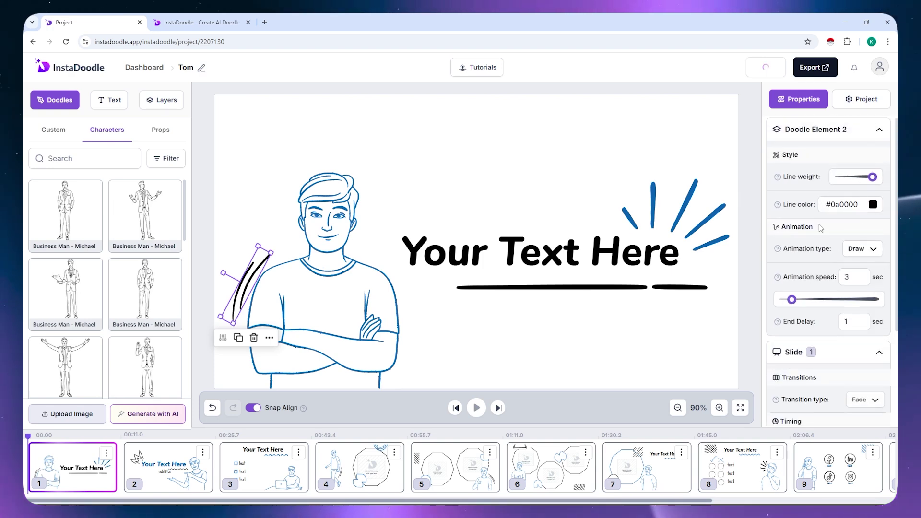
pyautogui.scroll(-3, 849, 336)
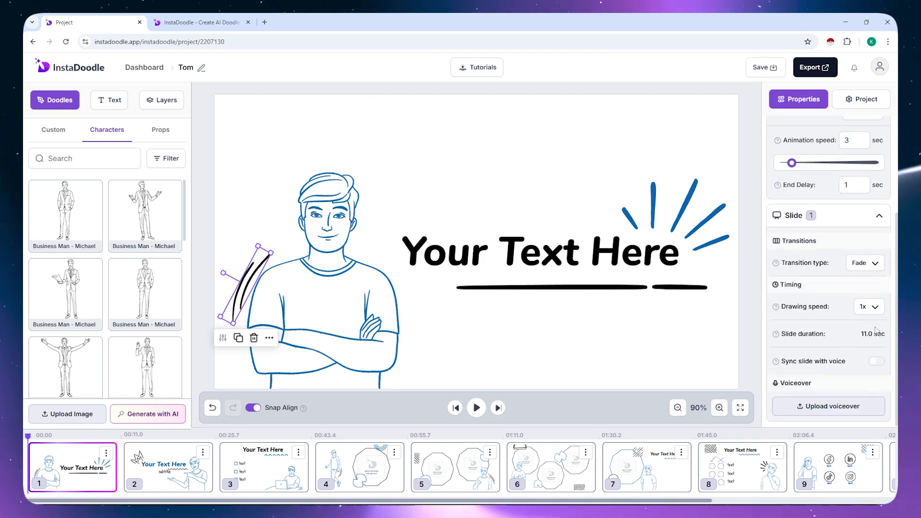
pyautogui.click(871, 307)
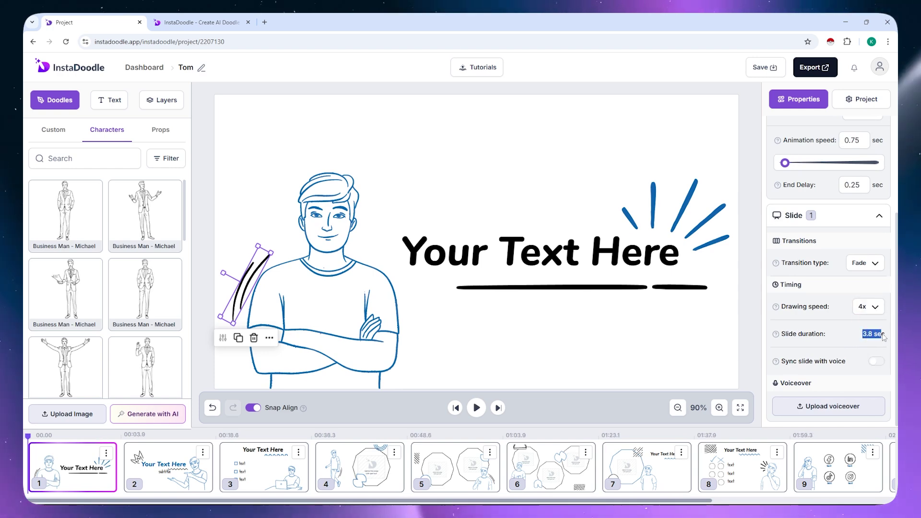
pyautogui.click(871, 309)
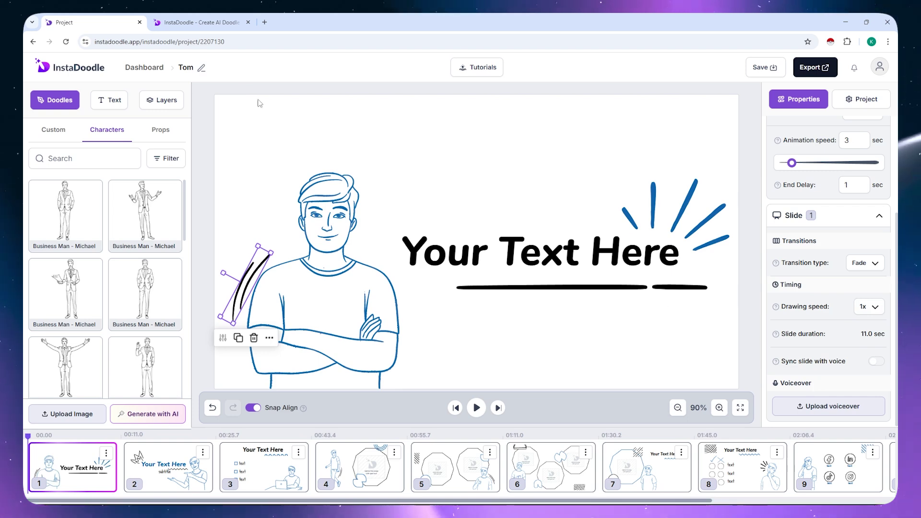
# Review the InstaDoodle plans on the pricing page and return to the curved strokes' properties in the project.
pyautogui.click(201, 22)
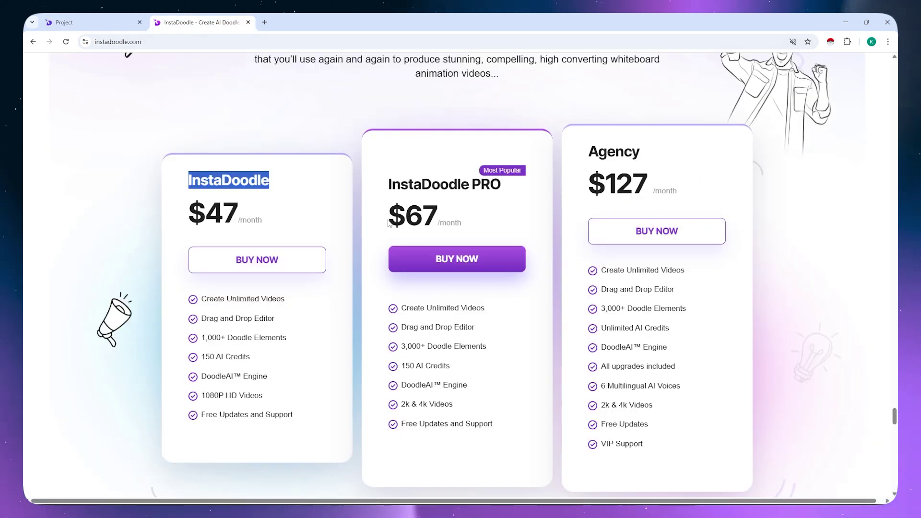
pyautogui.click(89, 25)
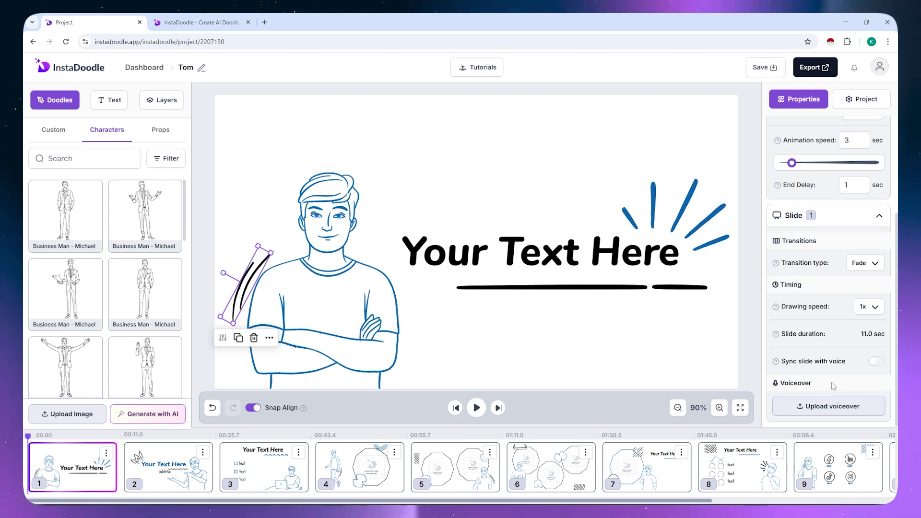
pyautogui.scroll(3, 828, 167)
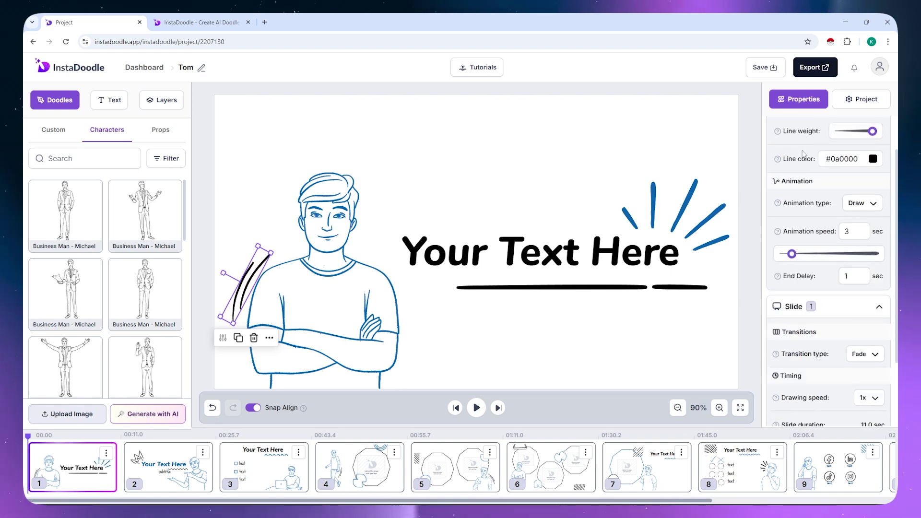
pyautogui.scroll(-1, 825, 163)
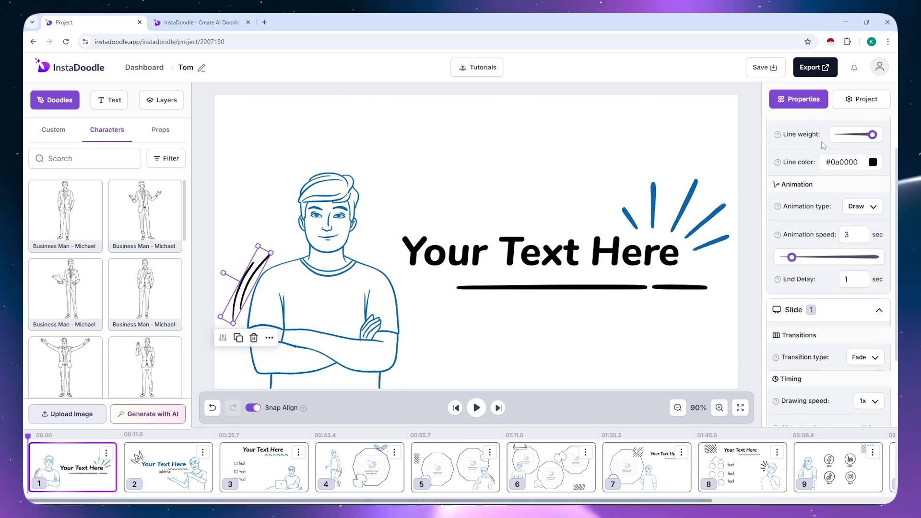
pyautogui.scroll(1, 836, 174)
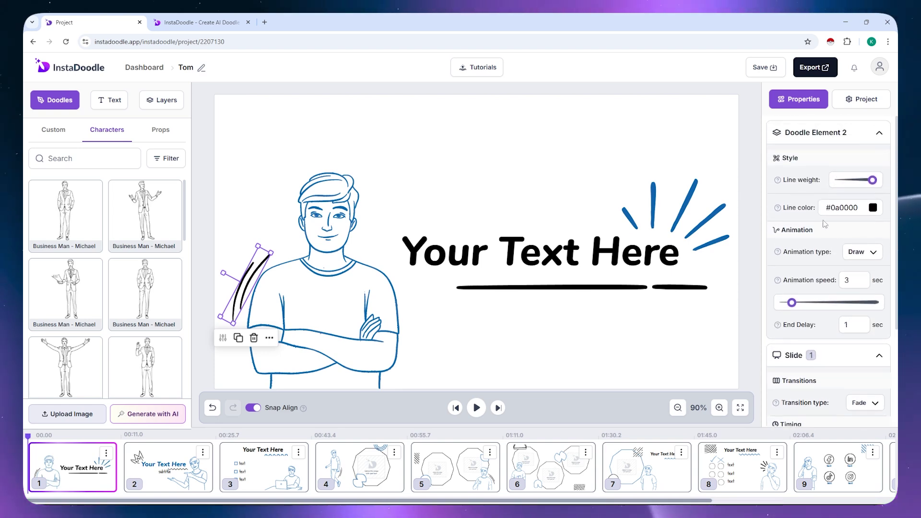
# Preview slide 1's animation and set the animation speed of the curved strokes to 0.5 sec.
pyautogui.click(477, 408)
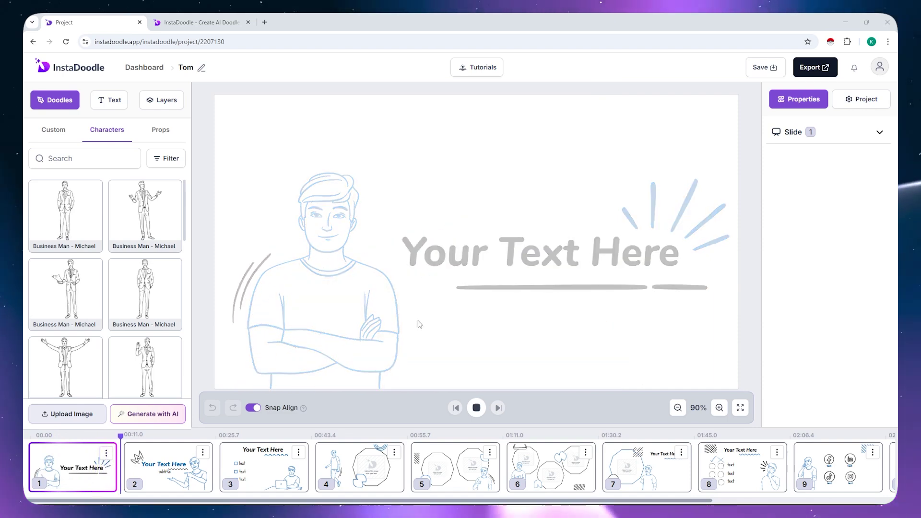
pyautogui.click(31, 438)
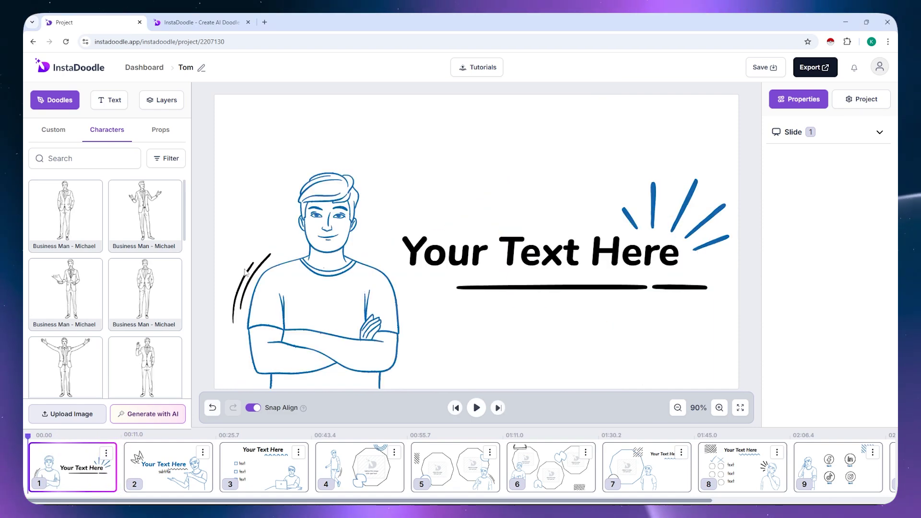
pyautogui.click(341, 283)
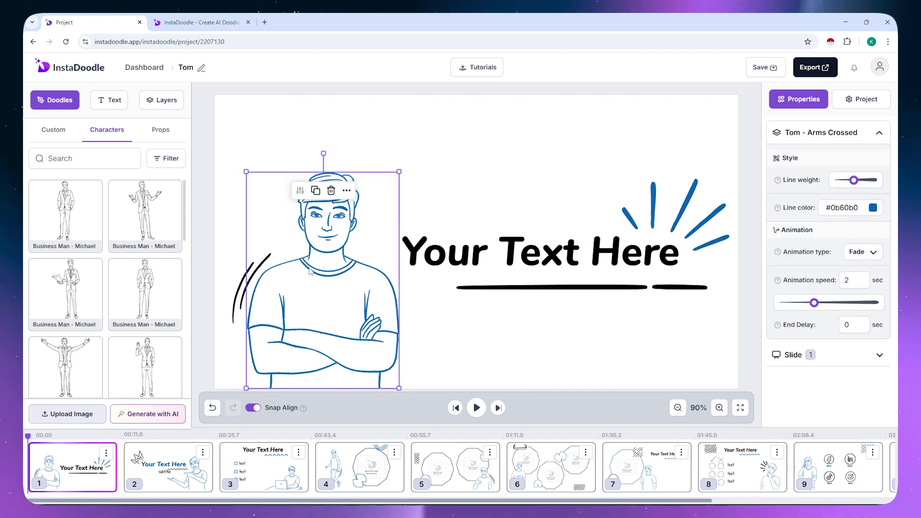
pyautogui.click(237, 288)
pyautogui.click(240, 287)
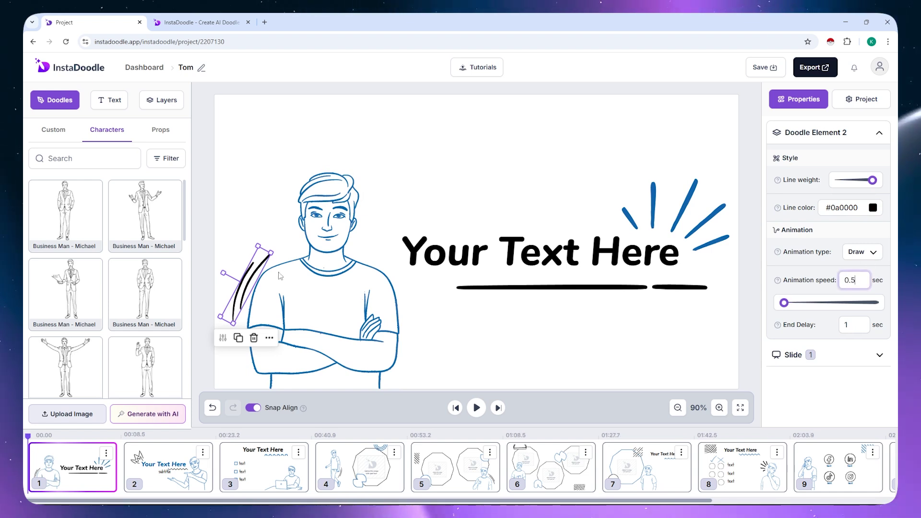
# Set the man with crossed arms to the Draw animation type with an animation speed of 2 sec.
pyautogui.click(291, 307)
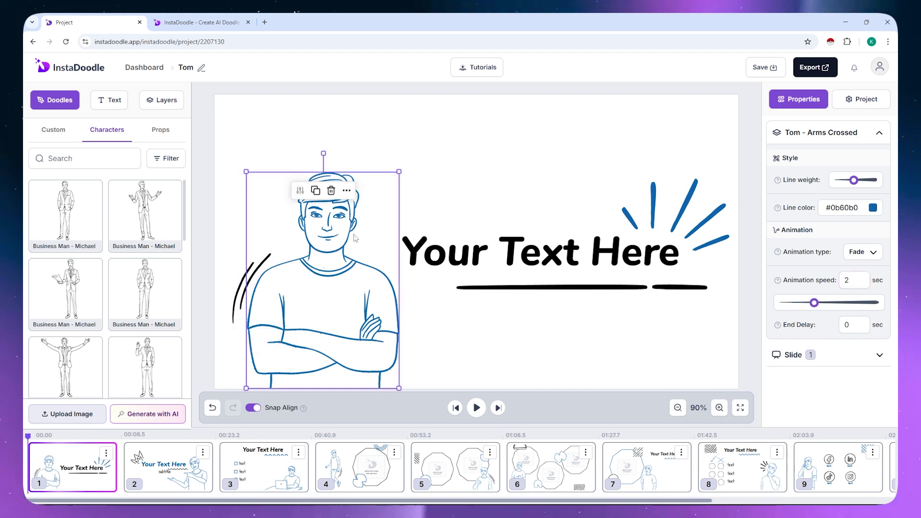
pyautogui.click(854, 255)
pyautogui.click(833, 295)
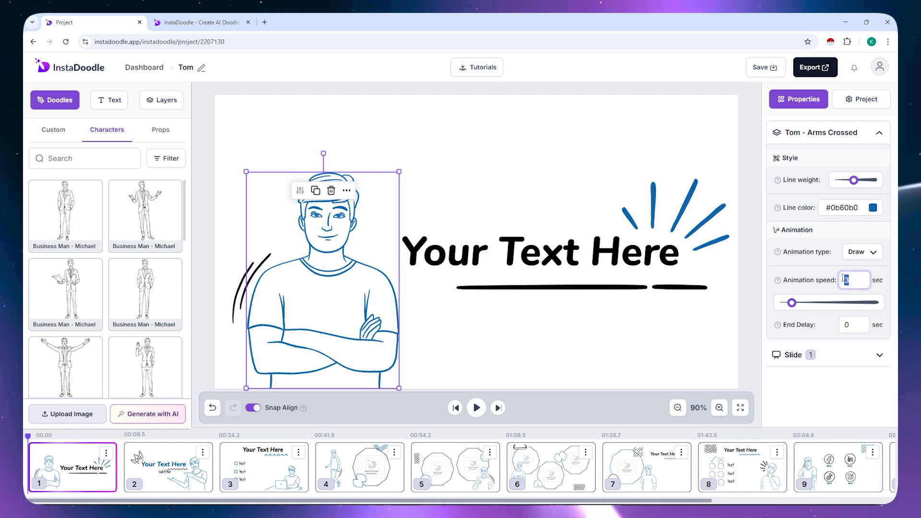
pyautogui.write('2')
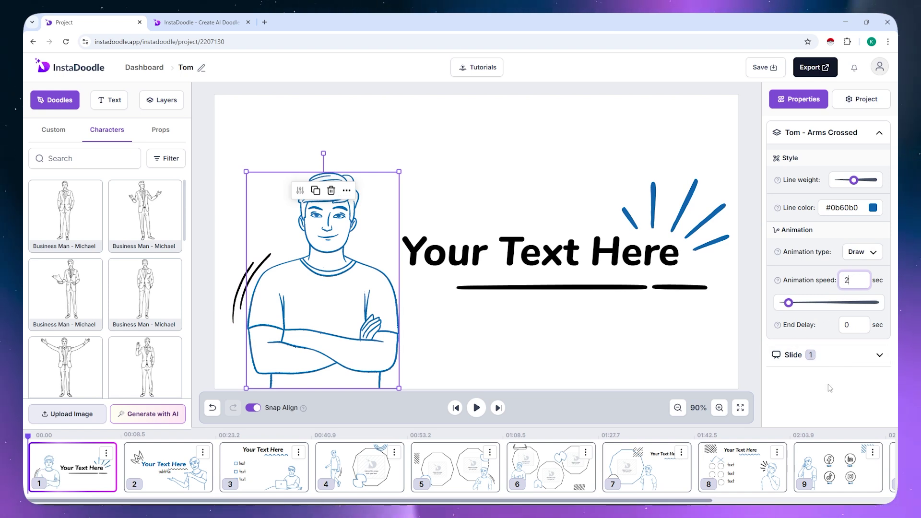
# Choose Santa Hand as the project's drawing hand and preview slide 1 with it.
pyautogui.click(864, 100)
pyautogui.click(814, 160)
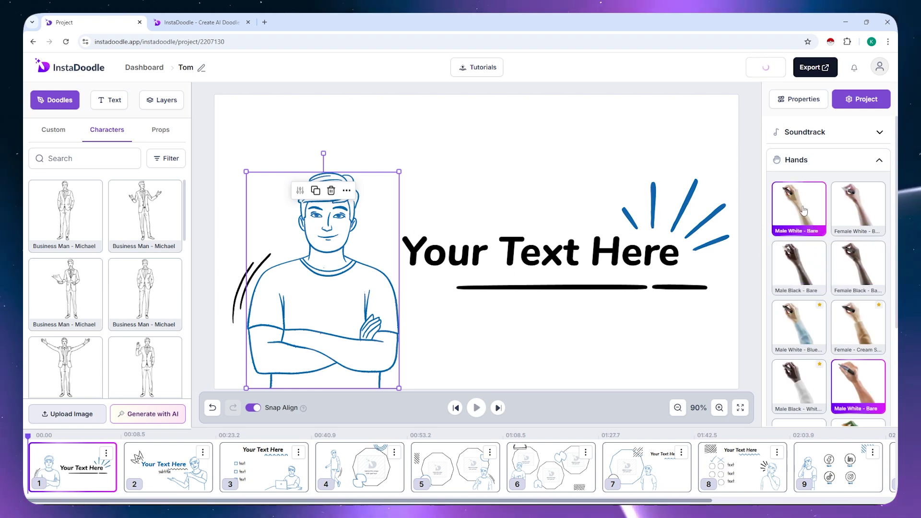
pyautogui.scroll(-3, 842, 337)
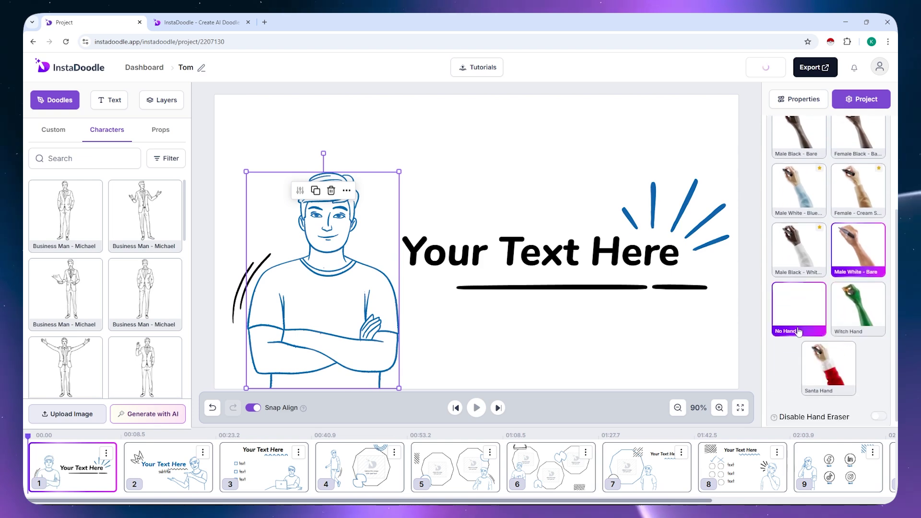
pyautogui.click(824, 389)
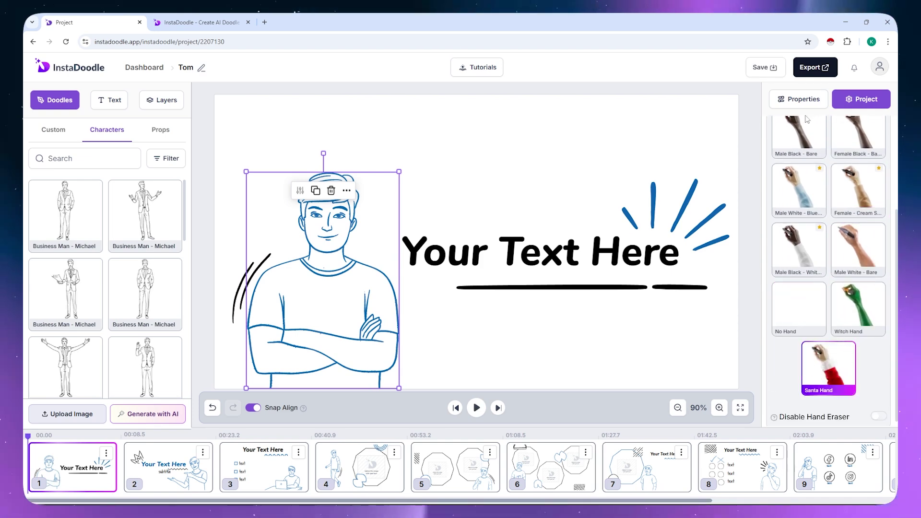
pyautogui.click(472, 416)
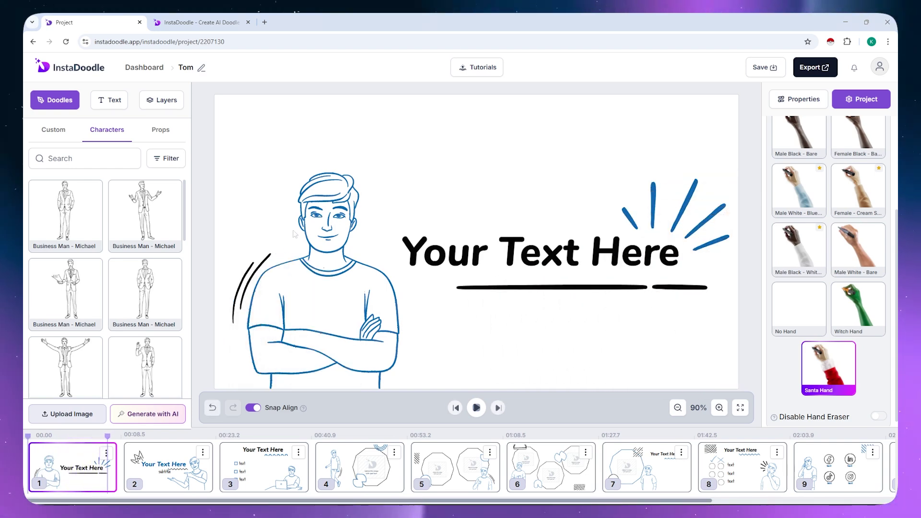
# Replace slide 1's heading text with "Kyle Tutors" and shift the heading so it sits above the underline.
pyautogui.click(557, 255)
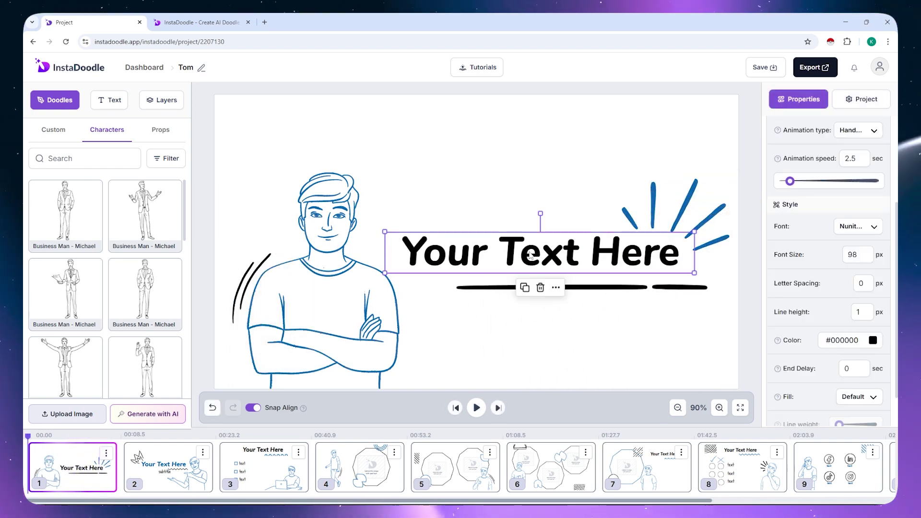
pyautogui.doubleClick(557, 254)
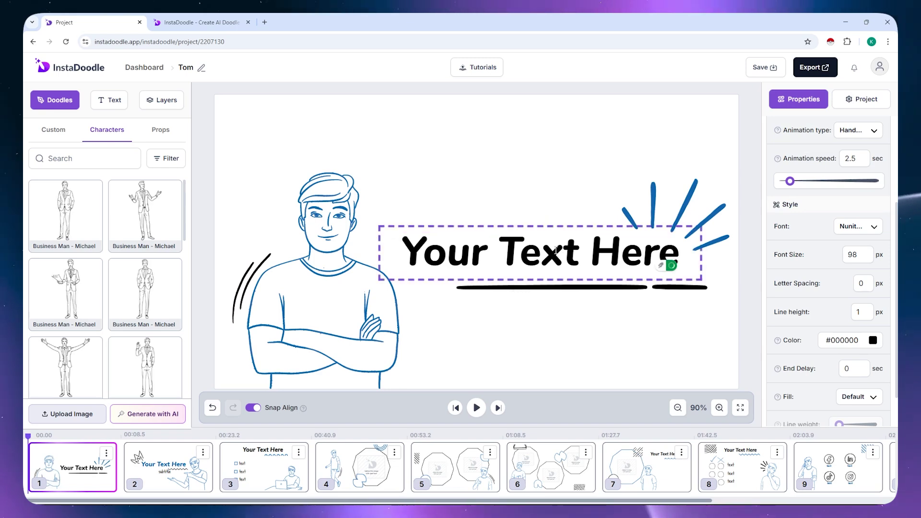
pyautogui.hotkey('ctrl', 'a')
pyautogui.write('T')
pyautogui.press('BackSpace')
pyautogui.write('Kyle Tutors')
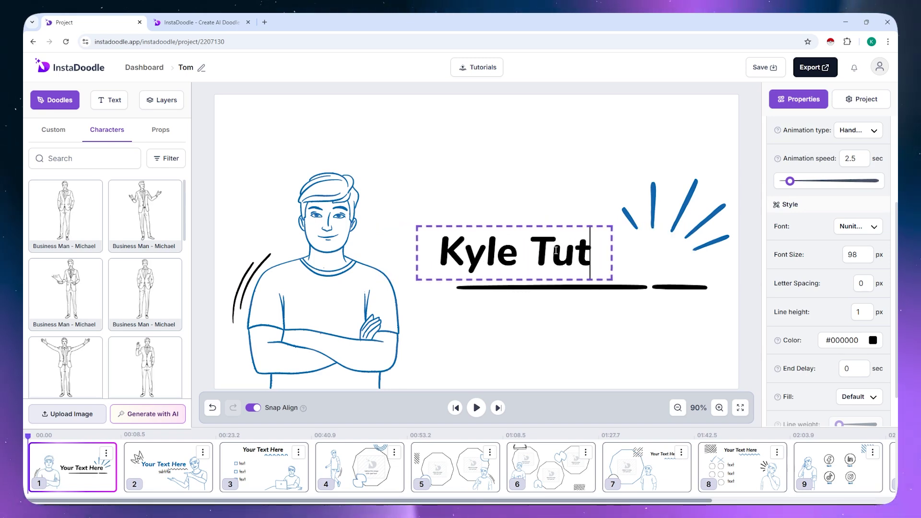
pyautogui.click(623, 341)
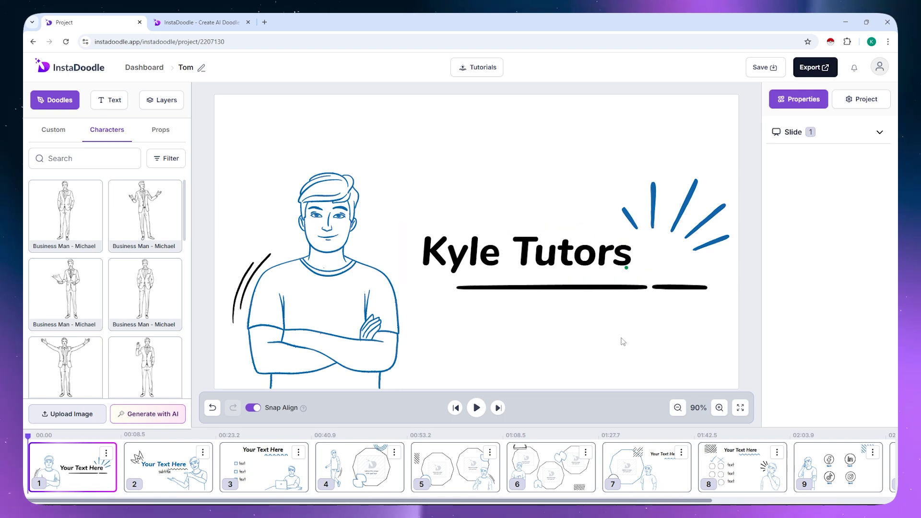
pyautogui.click(530, 252)
pyautogui.moveTo(530, 252); pyautogui.dragTo(565, 255)
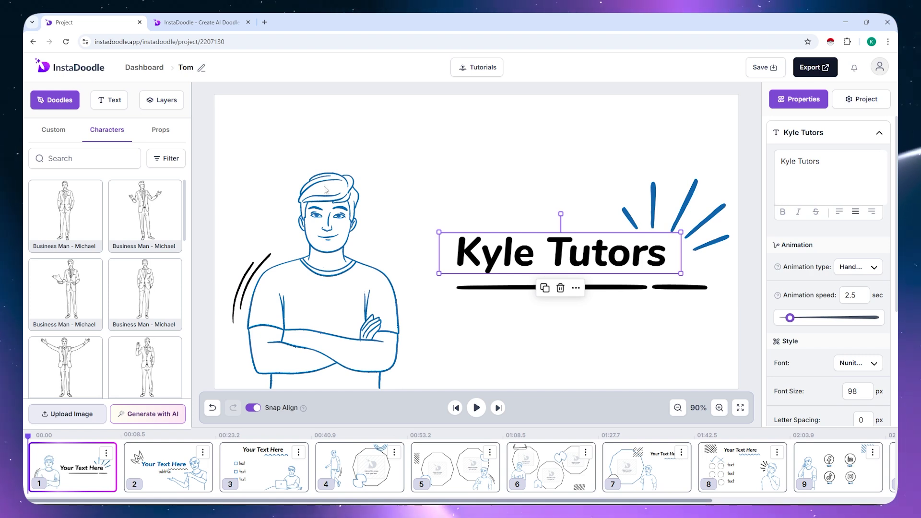
# Review the animation, font, color and fill properties of the "Kyle Tutors" heading.
pyautogui.click(333, 231)
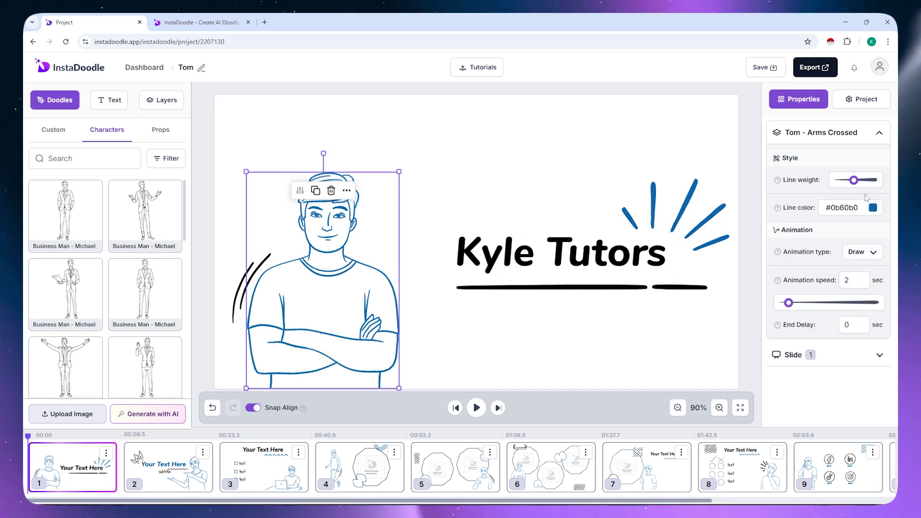
pyautogui.click(699, 247)
pyautogui.scroll(-4, 845, 216)
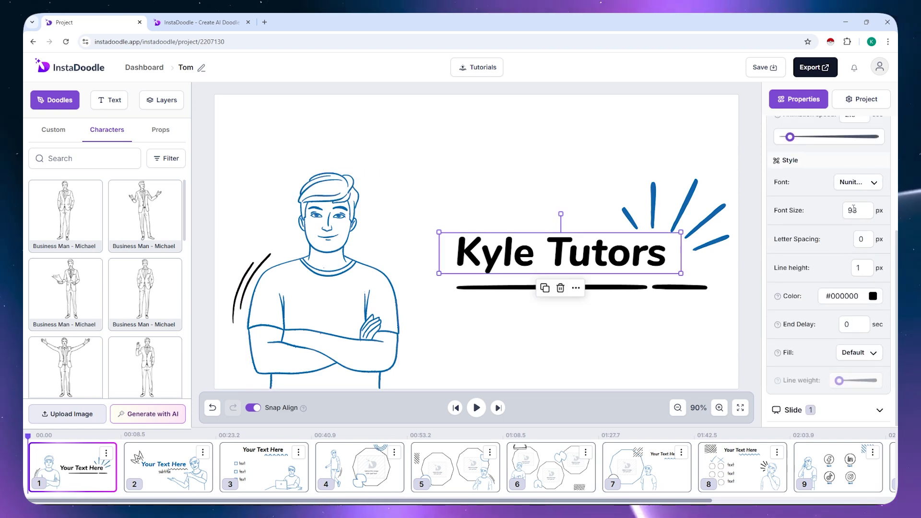
pyautogui.scroll(4, 835, 220)
pyautogui.scroll(-2, 845, 269)
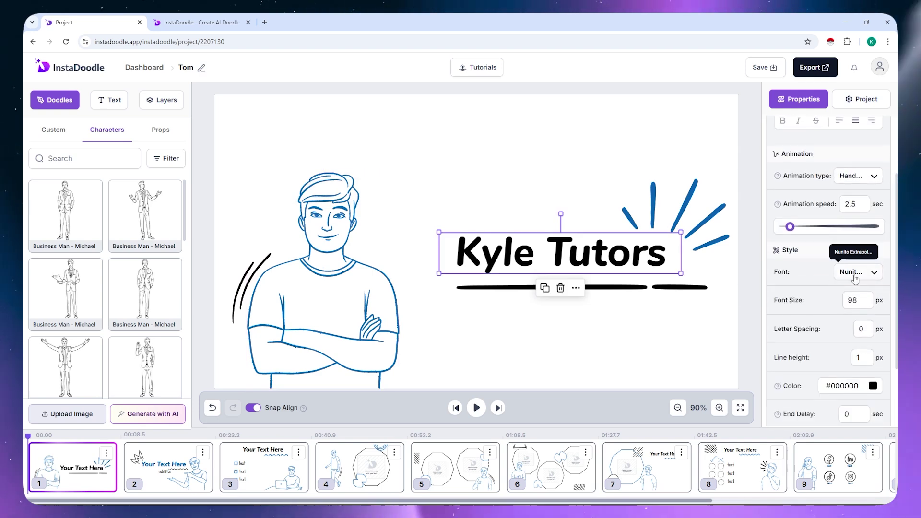
pyautogui.scroll(-2, 856, 279)
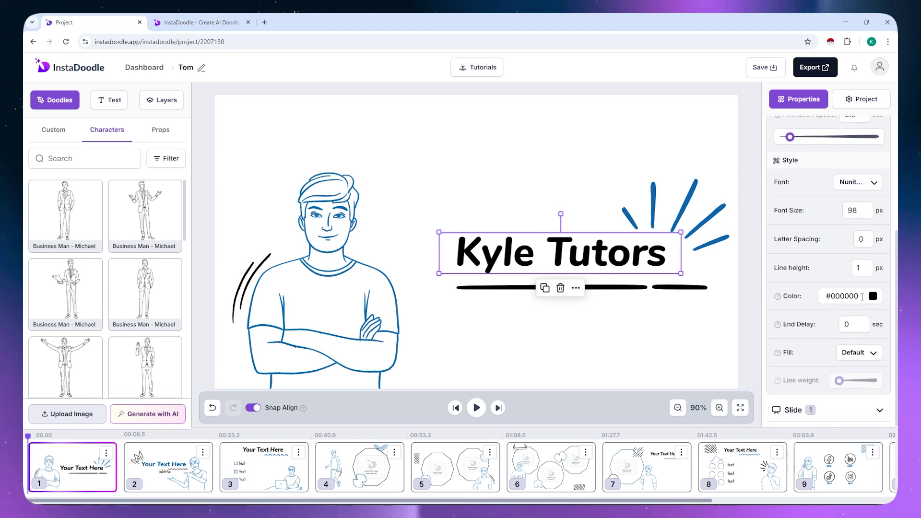
pyautogui.scroll(4, 798, 214)
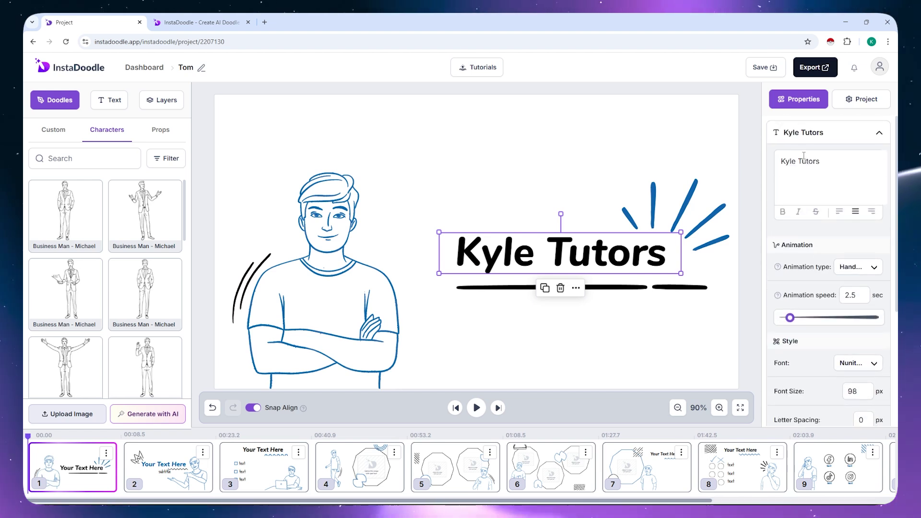
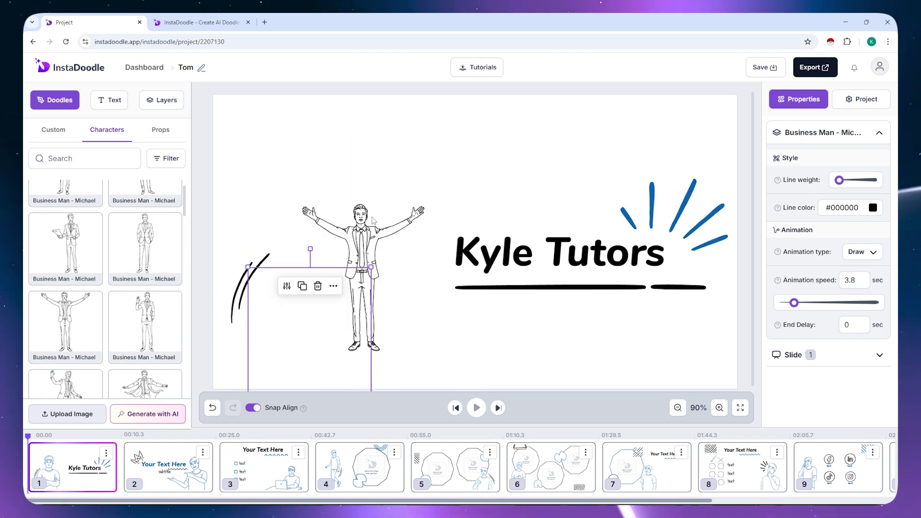
# Enlarge the businessman with outstretched arms and position him beside the heading with his legs running off the slide's lower edge.
pyautogui.moveTo(314, 284); pyautogui.dragTo(369, 271)
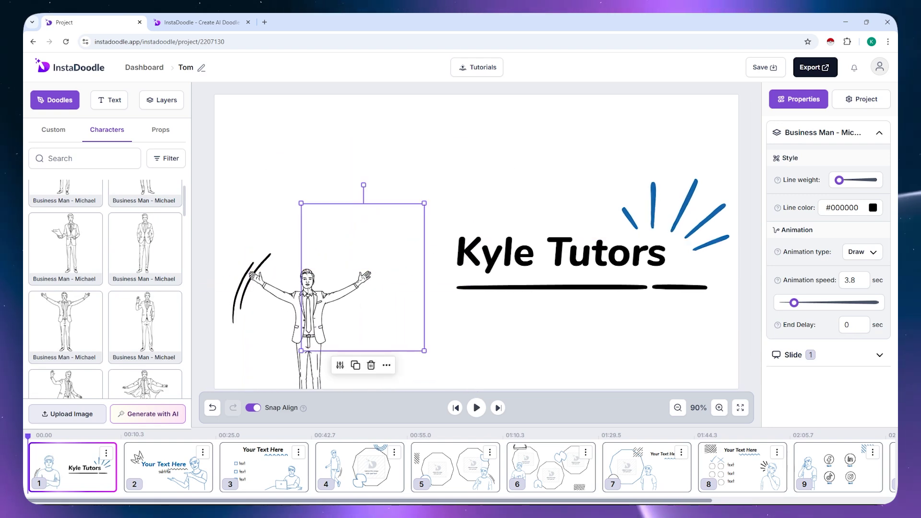
pyautogui.moveTo(378, 216); pyautogui.dragTo(320, 225)
pyautogui.moveTo(380, 239); pyautogui.dragTo(516, 140)
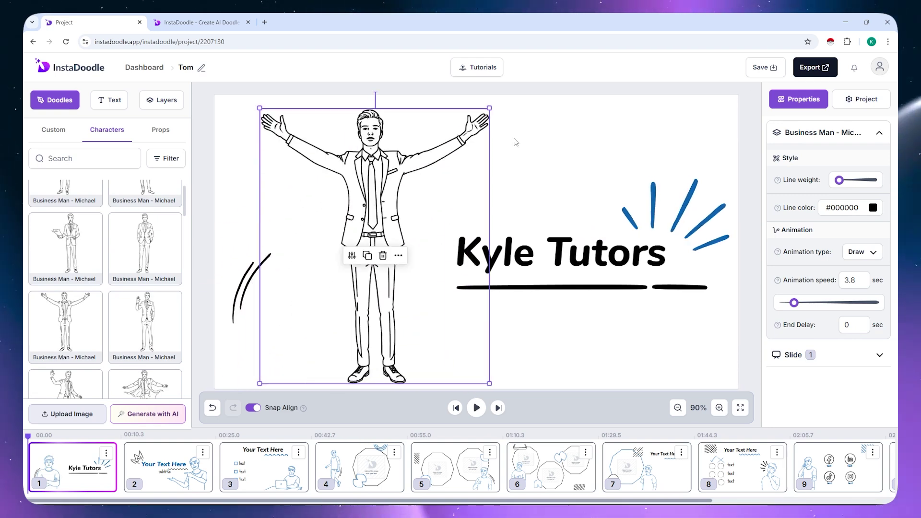
pyautogui.moveTo(386, 136); pyautogui.dragTo(350, 267)
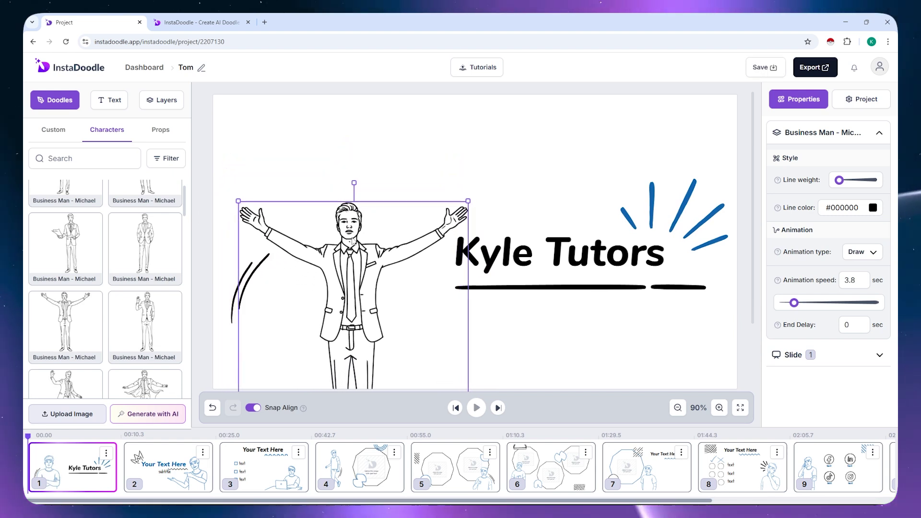
pyautogui.click(472, 173)
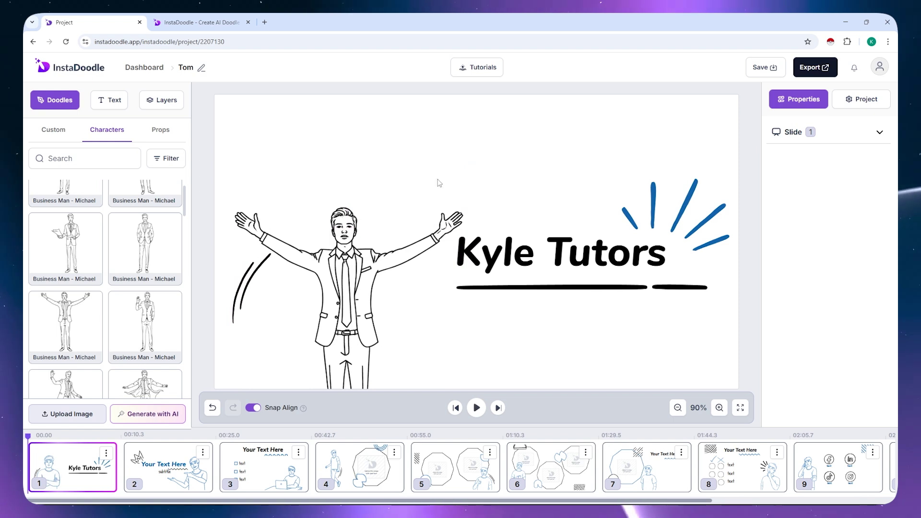
pyautogui.click(357, 267)
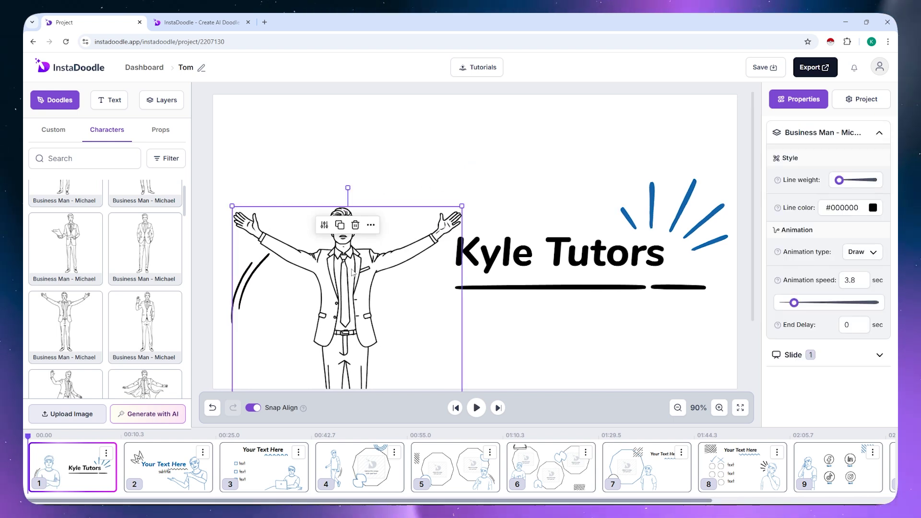
pyautogui.moveTo(356, 267); pyautogui.dragTo(341, 293)
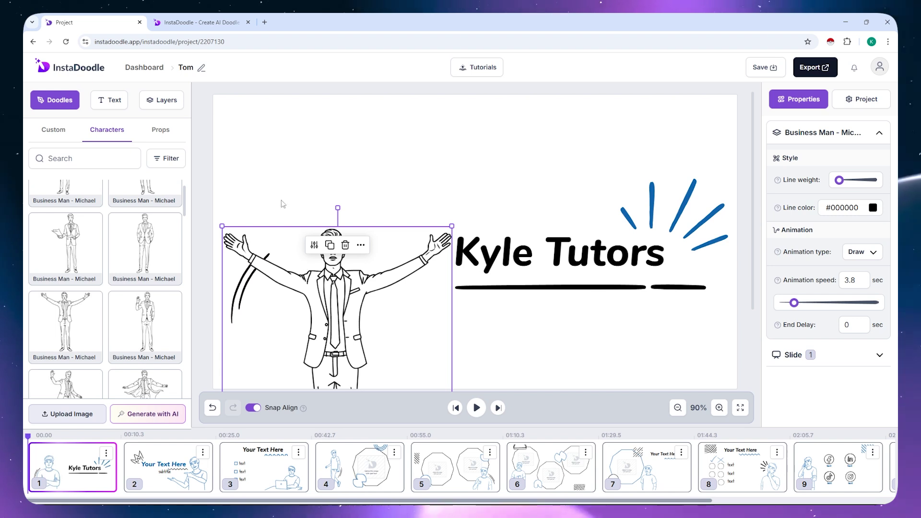
# Move the Doodle Element 2 layer above the businessman's layer and return the businessman's layer to the top of the order.
pyautogui.click(161, 102)
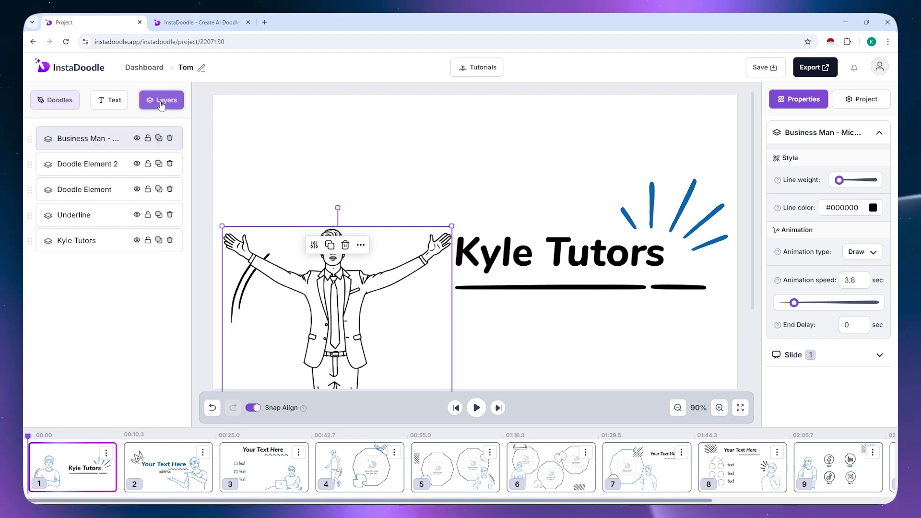
pyautogui.moveTo(105, 144); pyautogui.dragTo(103, 153)
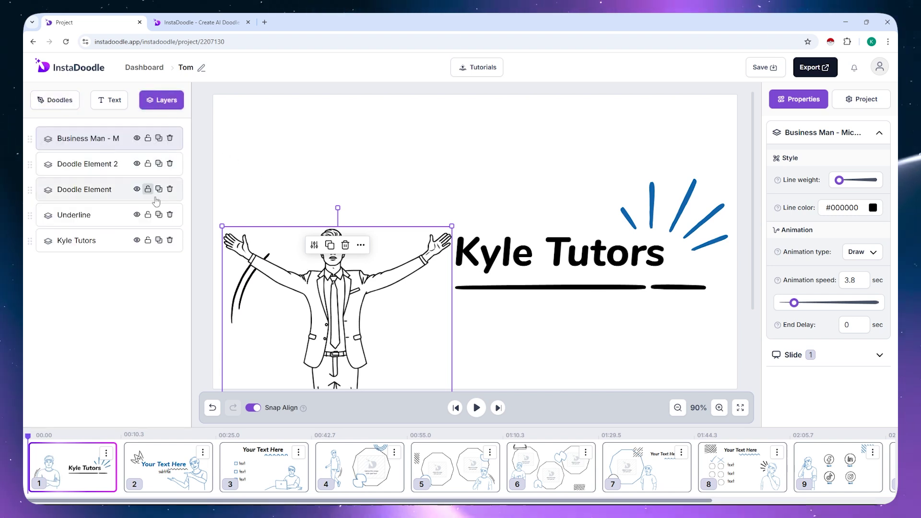
pyautogui.click(92, 165)
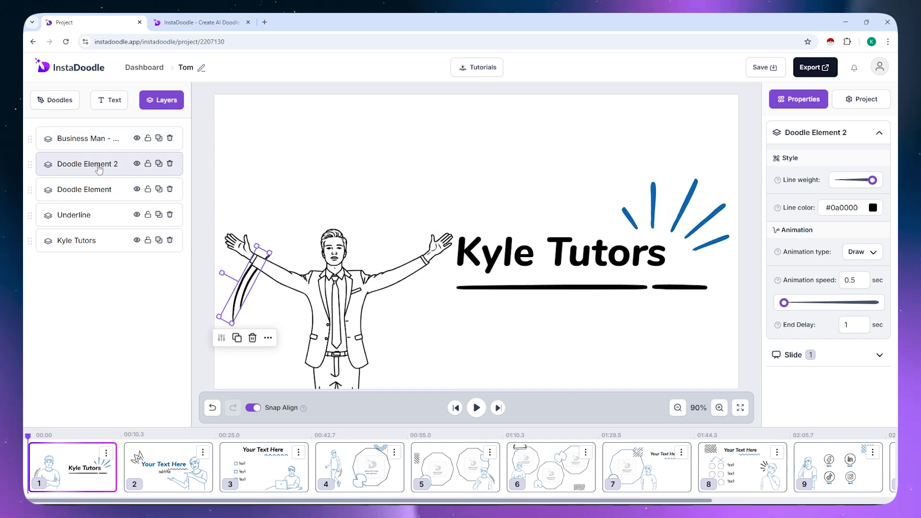
pyautogui.moveTo(93, 166)
pyautogui.mouseDown()
pyautogui.moveTo(94, 144)
pyautogui.moveTo(105, 152)
pyautogui.mouseUp()
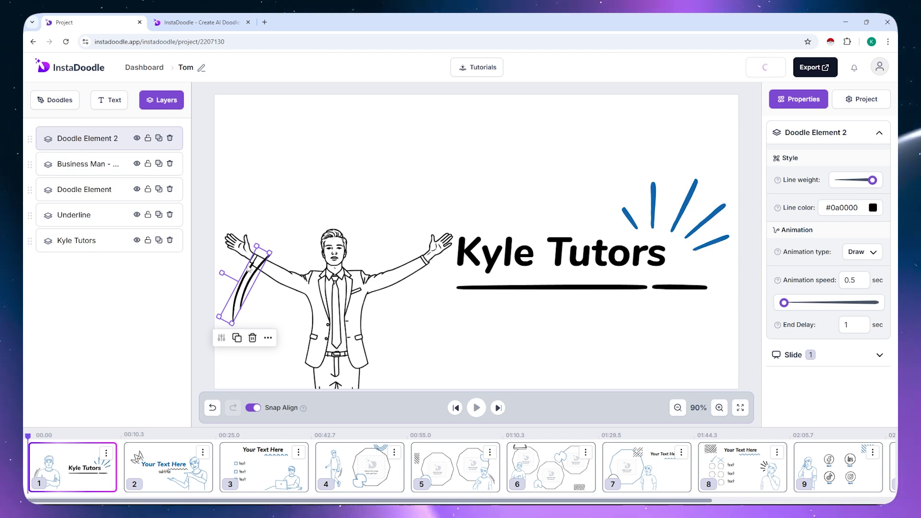
pyautogui.click(275, 297)
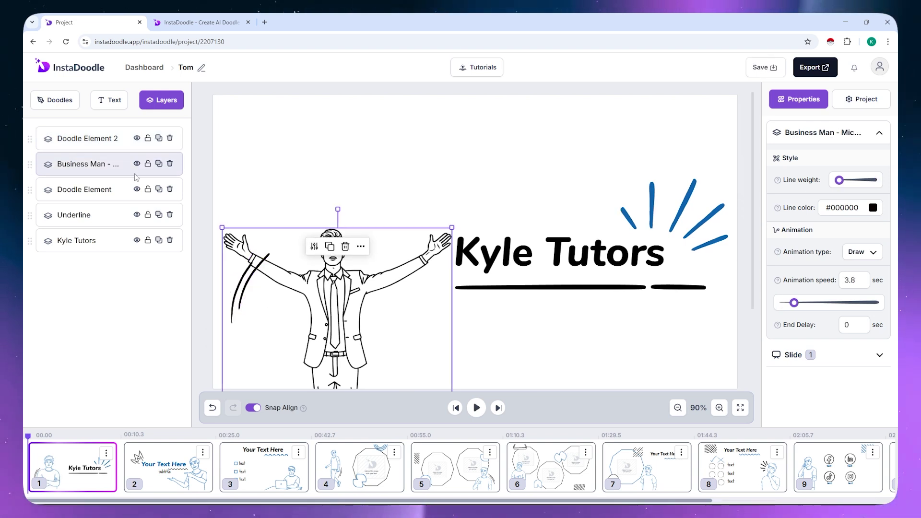
pyautogui.moveTo(107, 167)
pyautogui.mouseDown()
pyautogui.moveTo(103, 128)
pyautogui.moveTo(139, 121)
pyautogui.mouseUp()
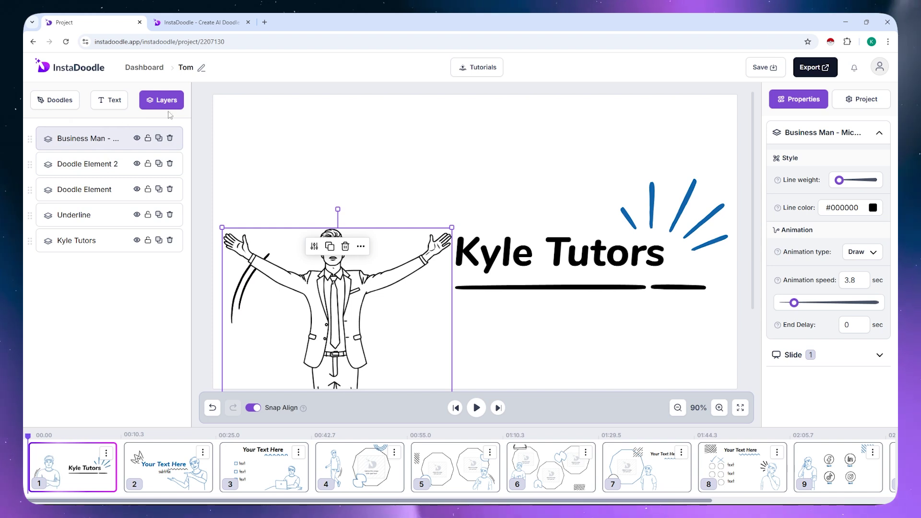
# Shrink the businessman slightly and move him higher on slide 1, clear of the heading.
pyautogui.click(70, 102)
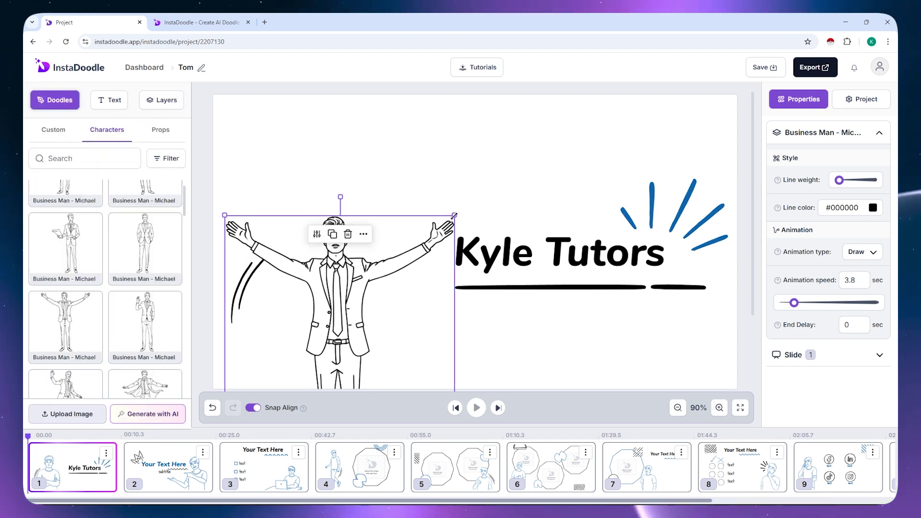
pyautogui.moveTo(454, 216); pyautogui.dragTo(445, 225)
pyautogui.moveTo(356, 261); pyautogui.dragTo(365, 228)
pyautogui.click(527, 335)
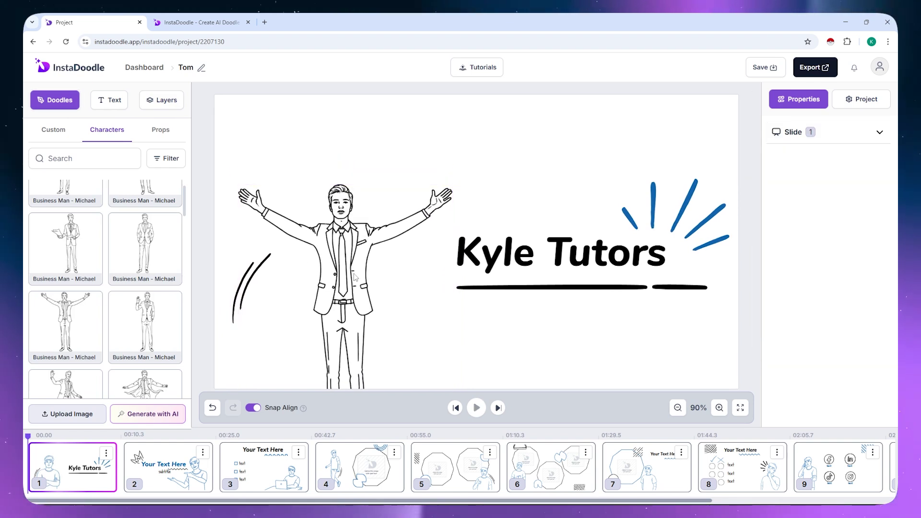
# Check the businessman's animation type options and set his line color to cyan #04bce5.
pyautogui.click(355, 277)
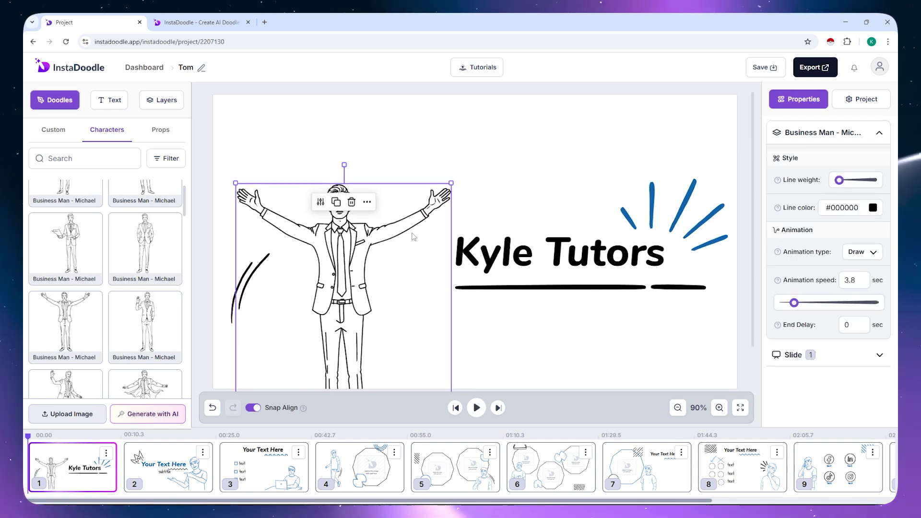
pyautogui.click(861, 253)
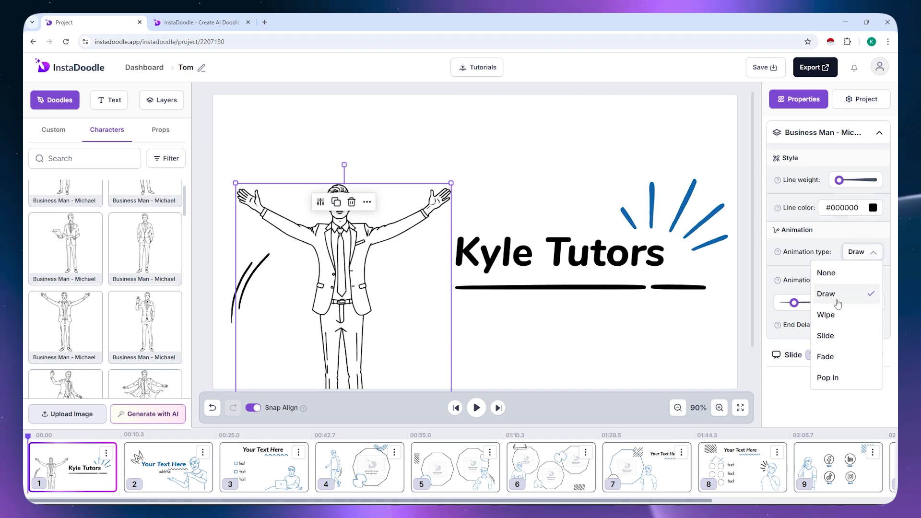
pyautogui.click(839, 158)
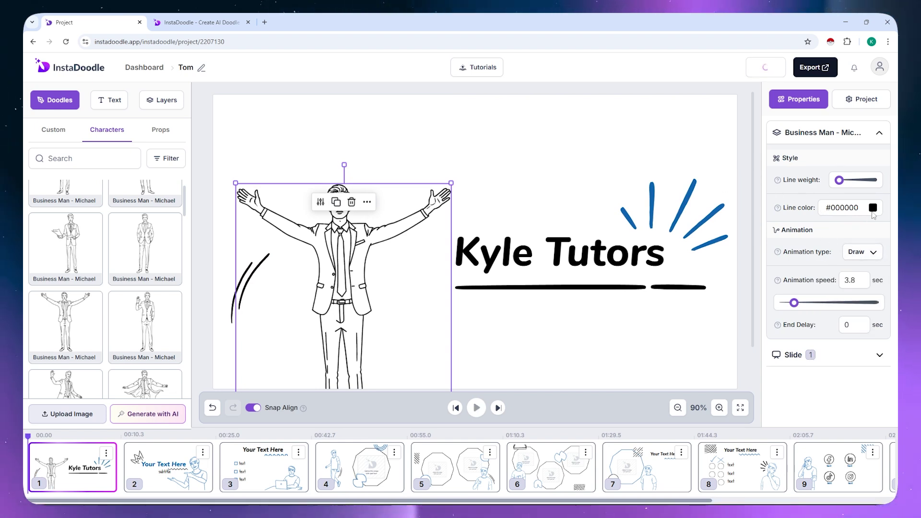
pyautogui.click(873, 209)
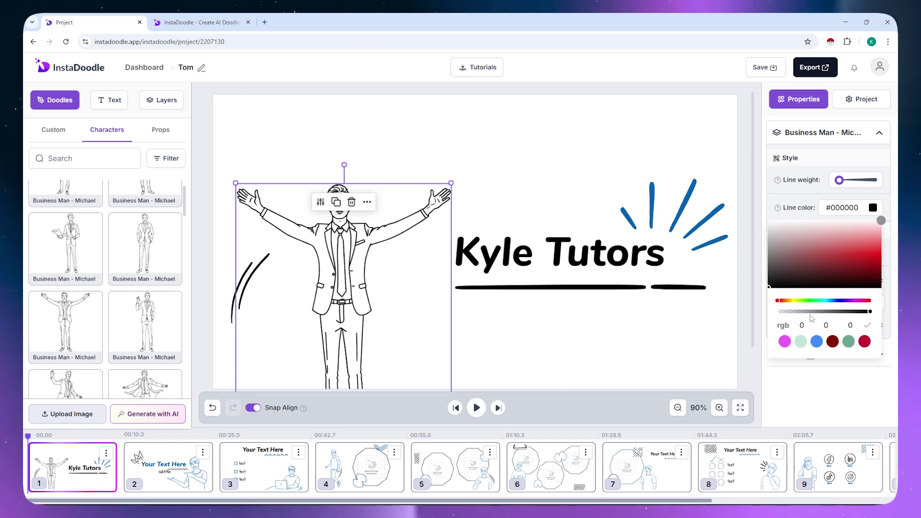
pyautogui.click(822, 302)
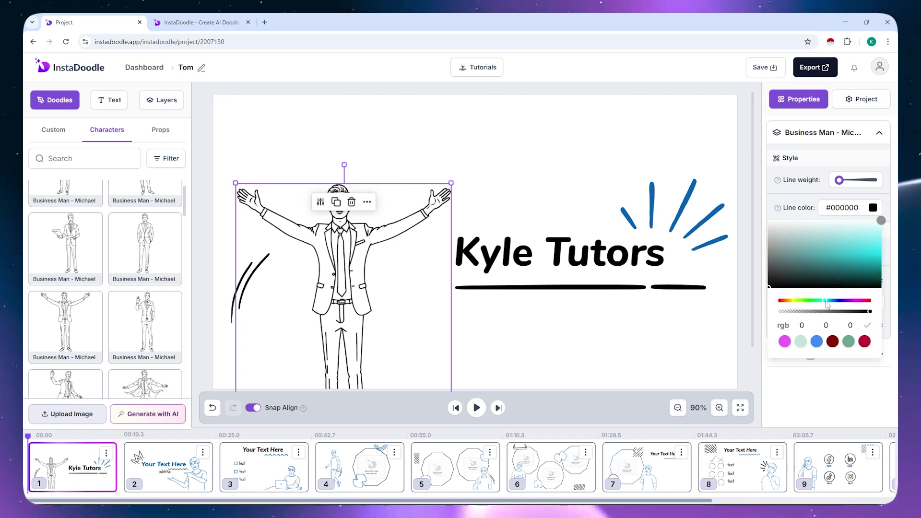
pyautogui.click(877, 235)
pyautogui.moveTo(879, 238); pyautogui.dragTo(880, 266)
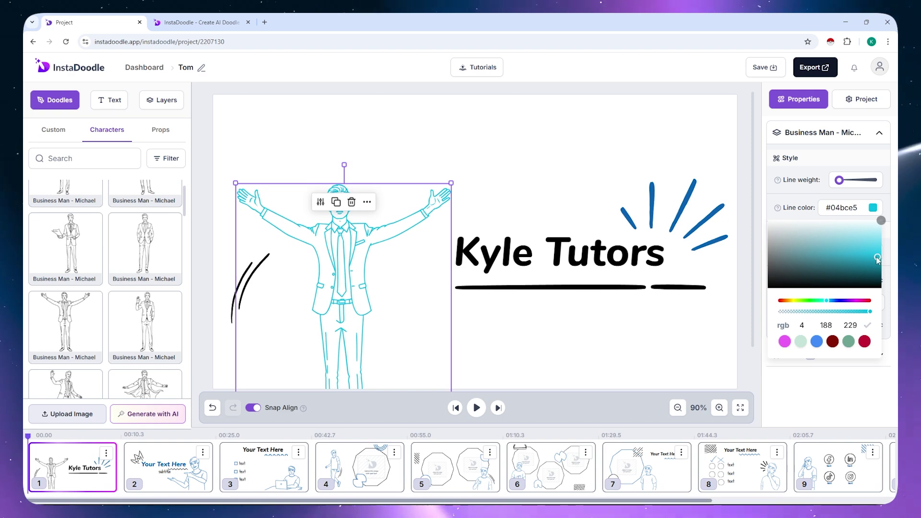
pyautogui.click(517, 362)
# Browse the business man and business woman doodles in the character library.
pyautogui.scroll(2, 118, 207)
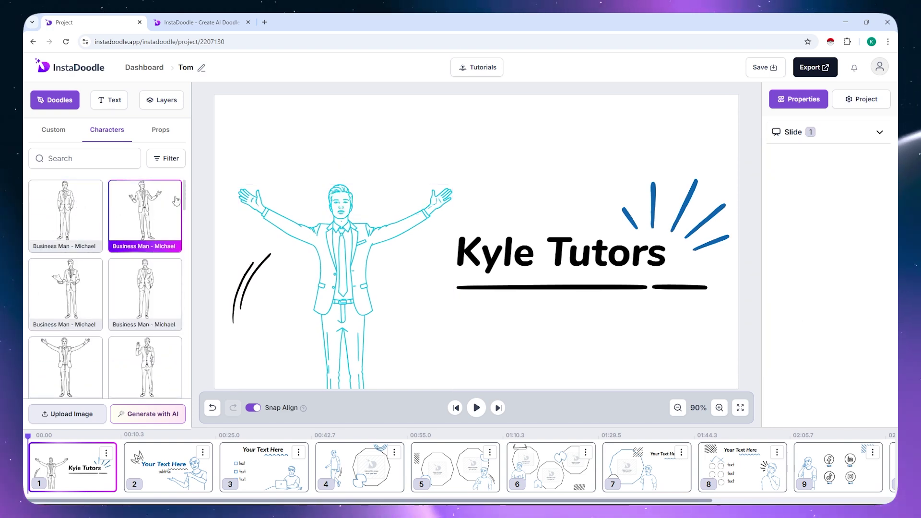
pyautogui.scroll(-5, 128, 296)
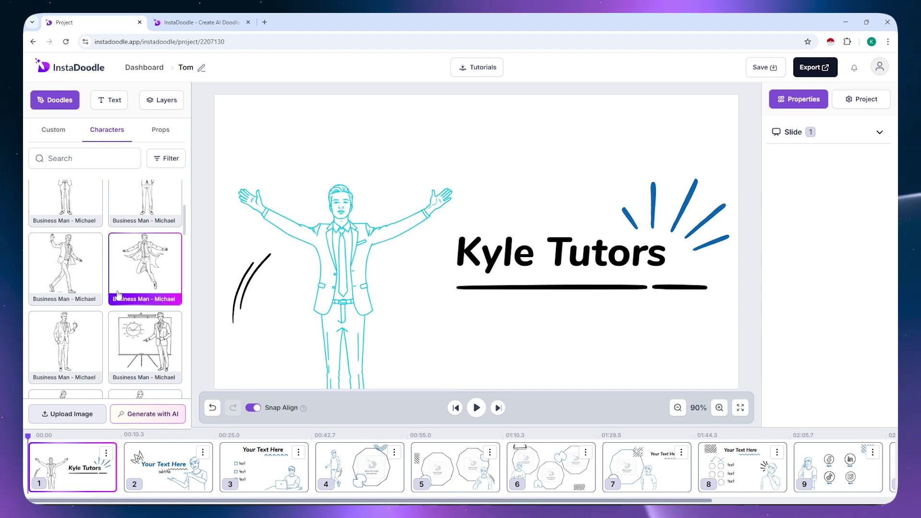
pyautogui.scroll(-10, 118, 296)
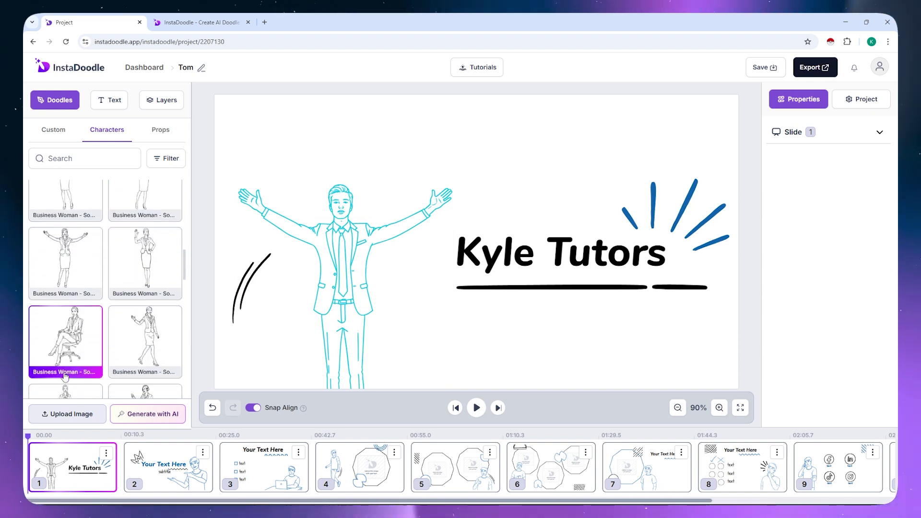
# Generate four AI variations of an Element in Mixed style from the prompt "A fit muscular man holding weights".
pyautogui.click(149, 415)
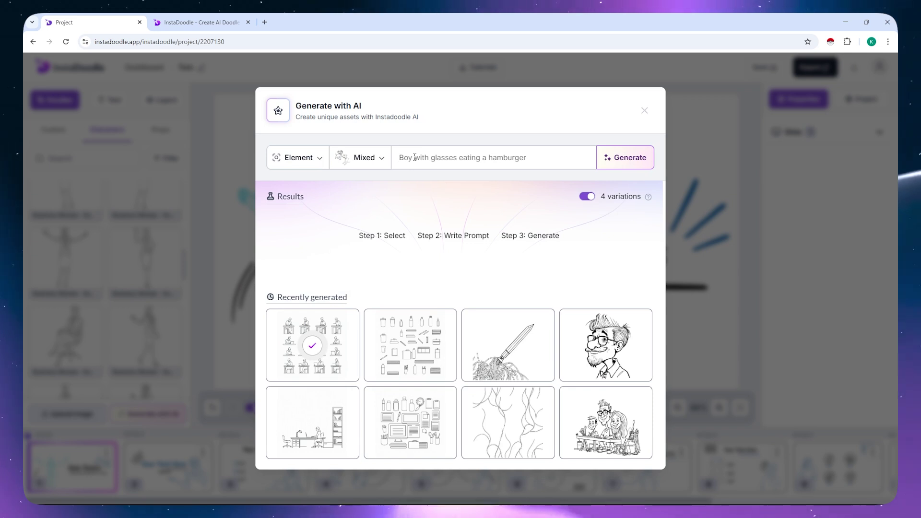
pyautogui.click(415, 158)
pyautogui.write('A fit m')
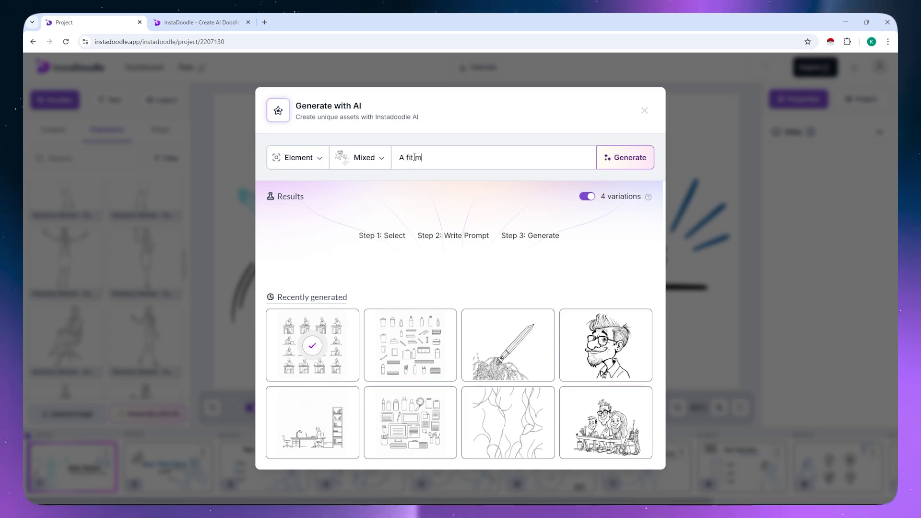
pyautogui.write('uscular ma')
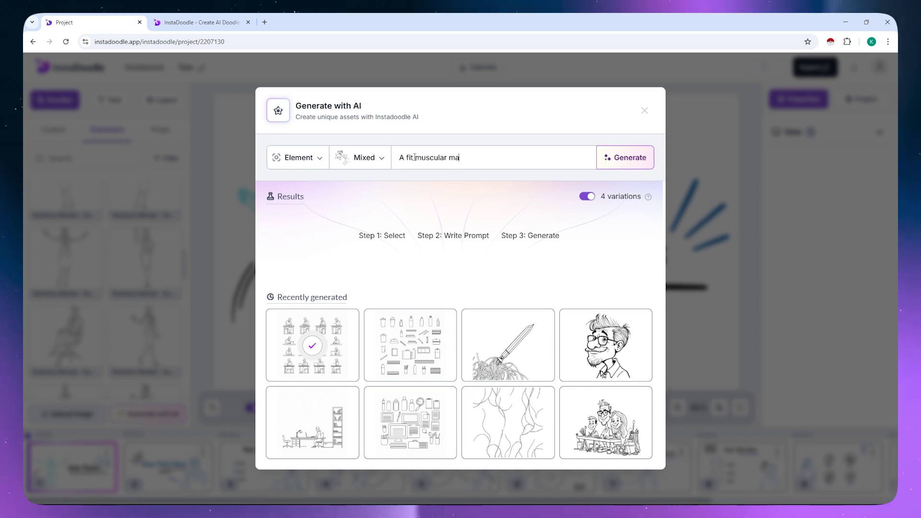
pyautogui.write('n holding d')
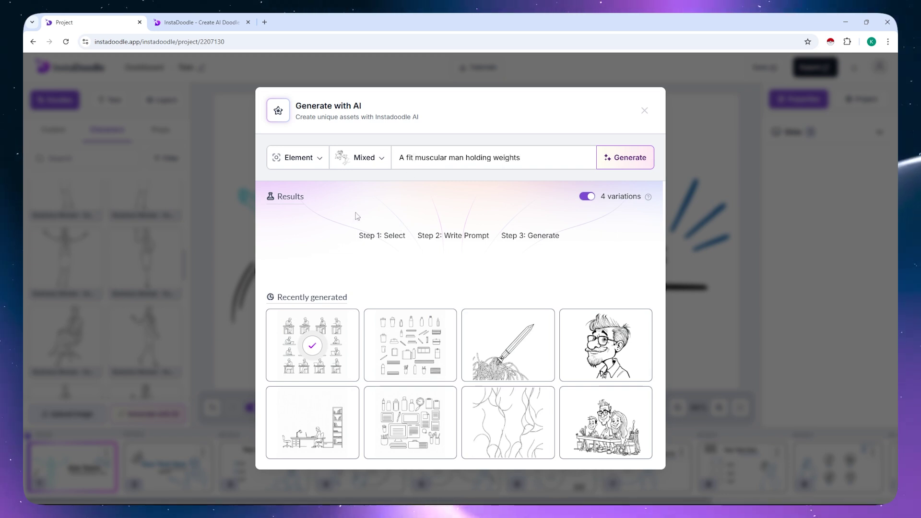
pyautogui.click(310, 159)
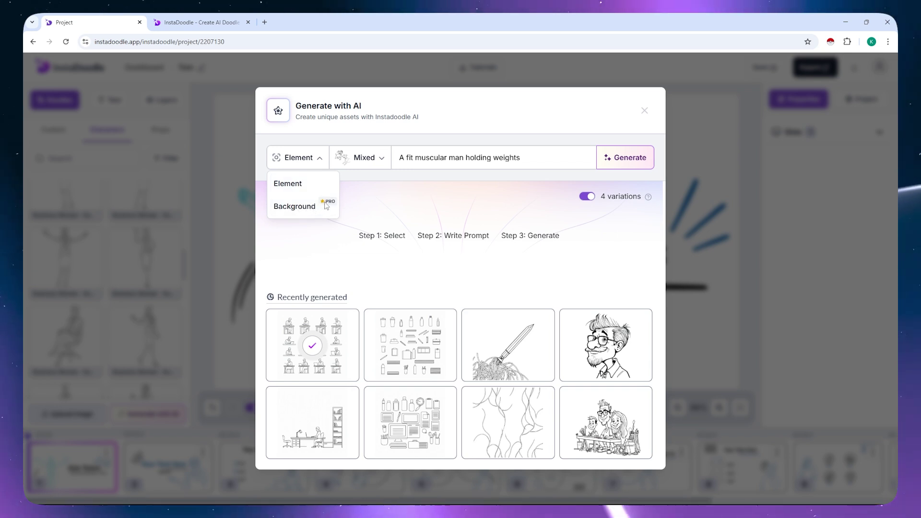
pyautogui.click(379, 168)
pyautogui.click(380, 165)
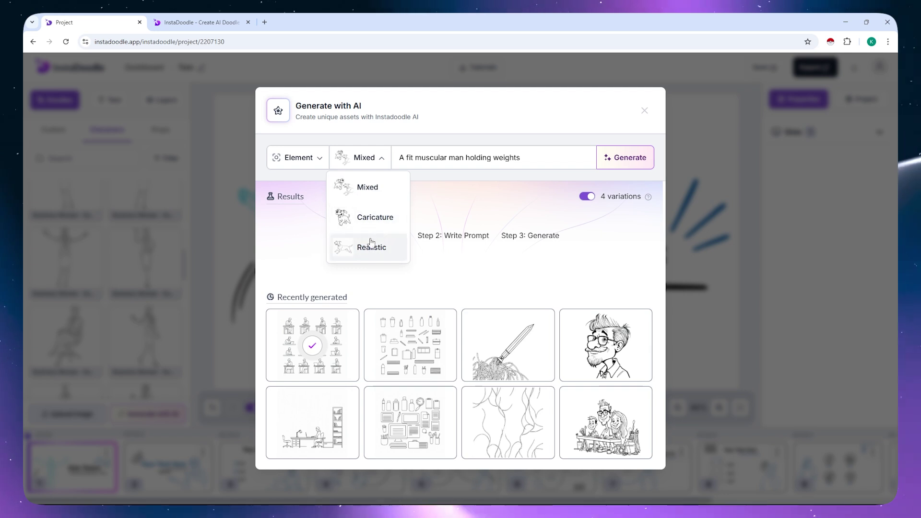
pyautogui.click(372, 188)
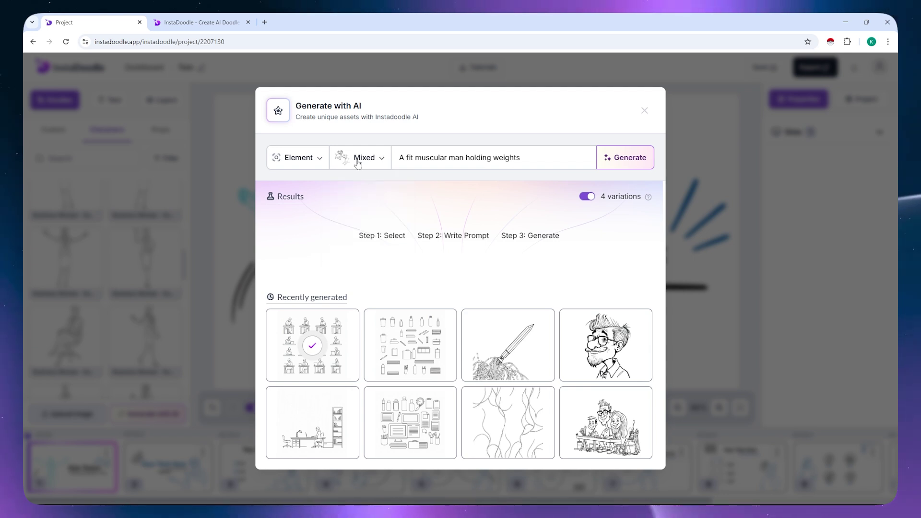
pyautogui.click(619, 164)
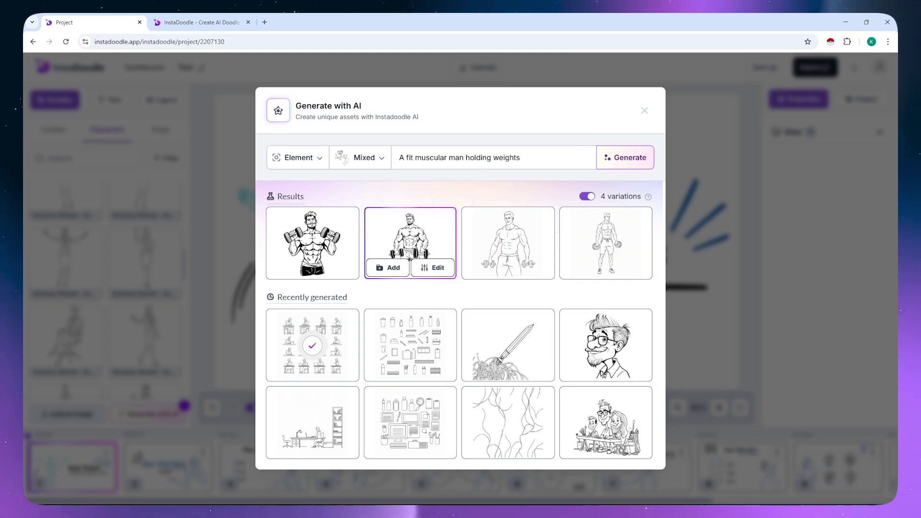
# Open the first generated man in the Doodle Editor, check the Line Draw, Fill, Transparent Fill and Eraser options, and cancel without editing.
pyautogui.moveTo(312, 240)
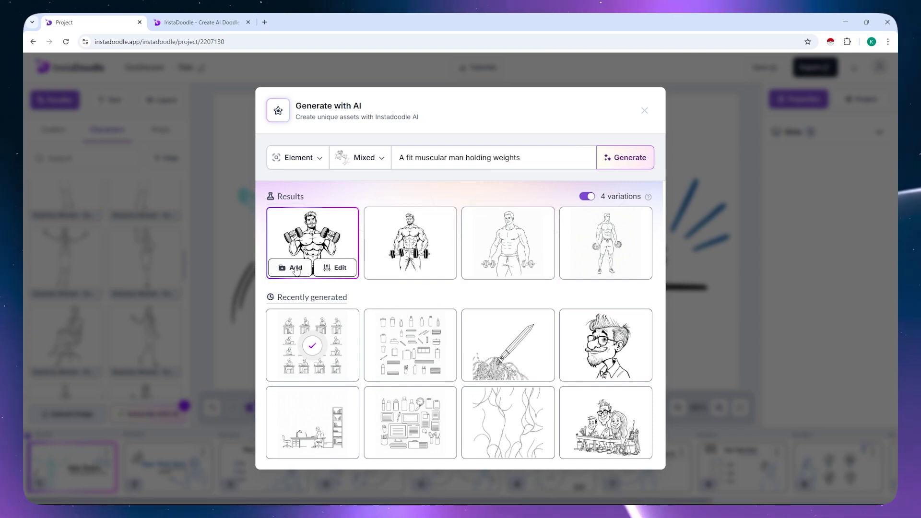
pyautogui.click(332, 268)
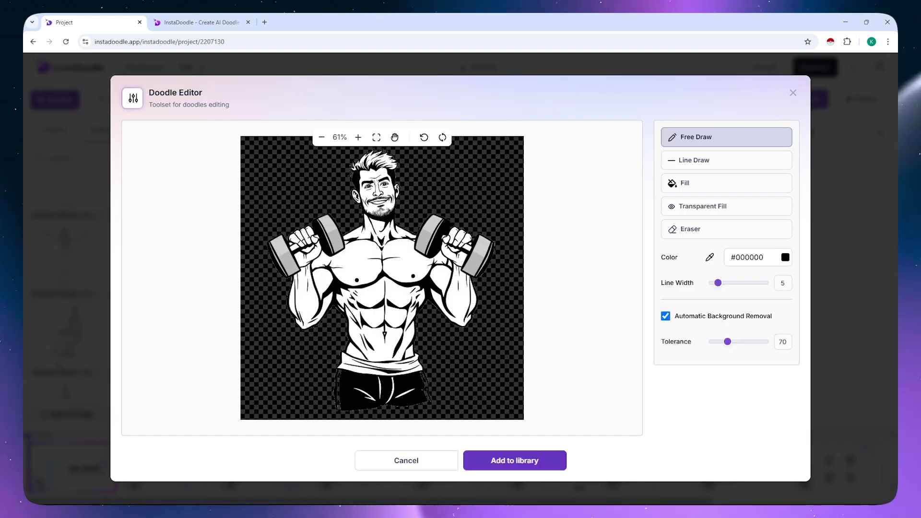
pyautogui.click(696, 161)
pyautogui.click(691, 183)
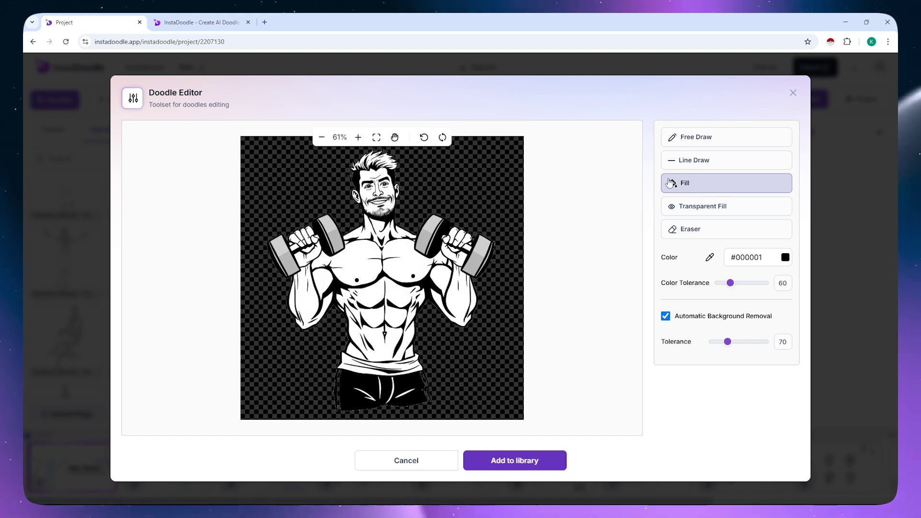
pyautogui.click(704, 207)
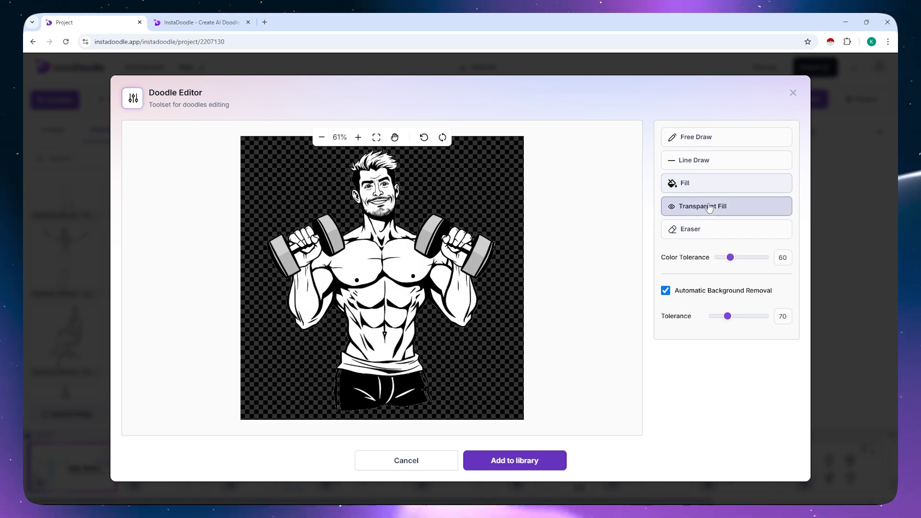
pyautogui.click(700, 233)
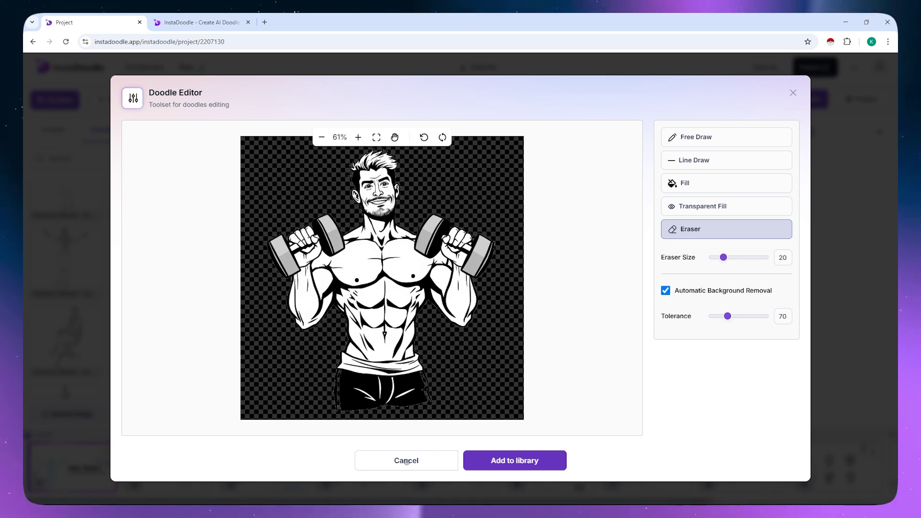
pyautogui.click(407, 462)
# Add the first generated muscular man to the custom doodle library and close the AI generator.
pyautogui.moveTo(297, 268)
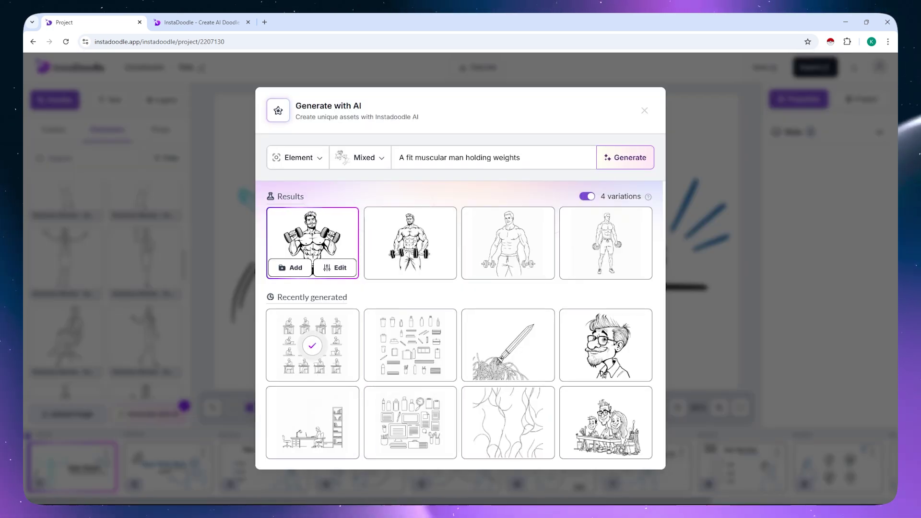
pyautogui.click(291, 268)
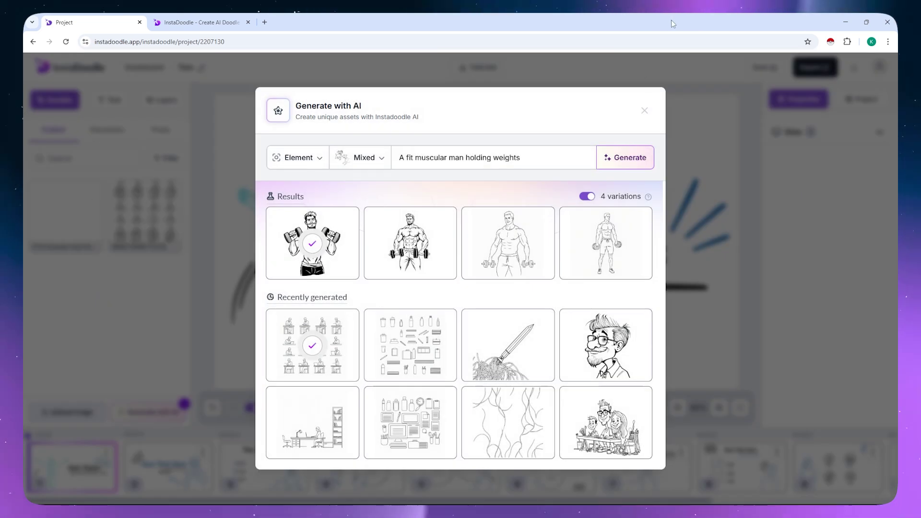
pyautogui.click(644, 111)
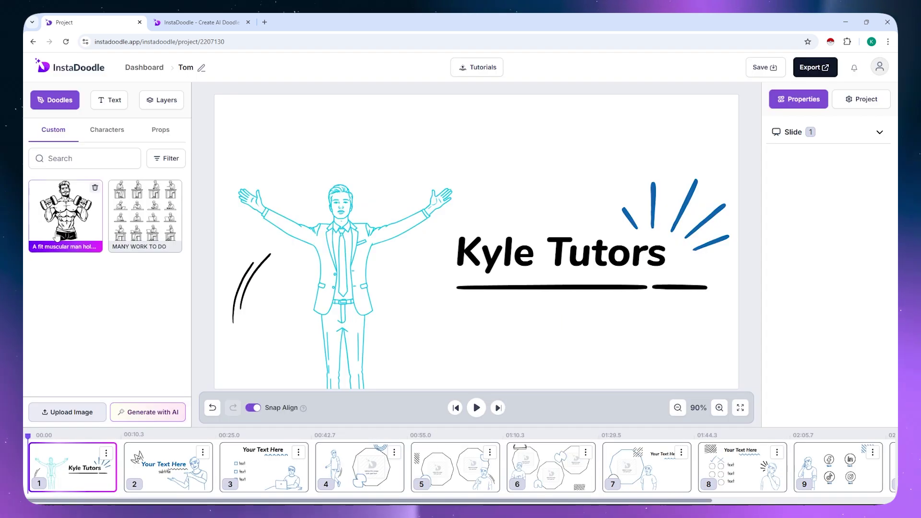
# Replace the cyan businessman on slide 1 with the generated muscular man, enlarged to fill the space beside the heading.
pyautogui.click(340, 250)
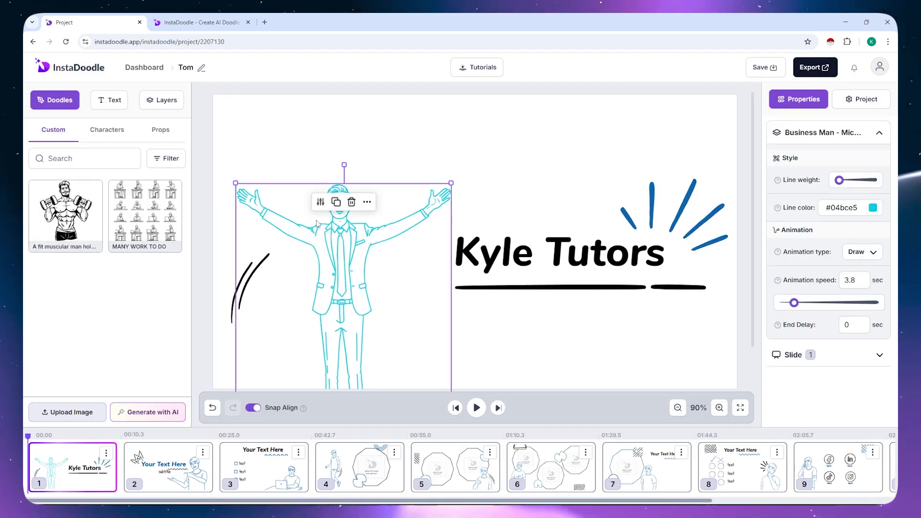
pyautogui.press('Delete')
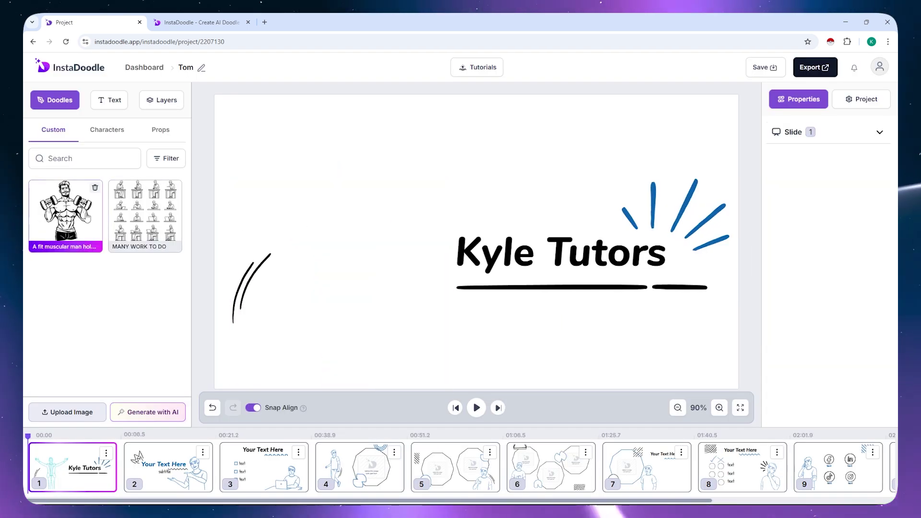
pyautogui.click(96, 232)
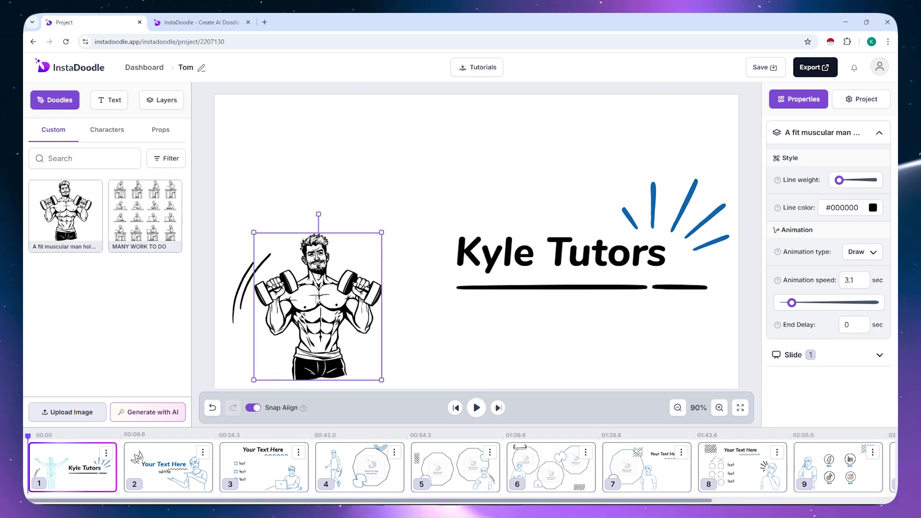
pyautogui.moveTo(381, 233)
pyautogui.mouseDown()
pyautogui.moveTo(491, 146)
pyautogui.moveTo(391, 181)
pyautogui.moveTo(445, 136)
pyautogui.moveTo(456, 144)
pyautogui.moveTo(449, 150)
pyautogui.mouseUp()
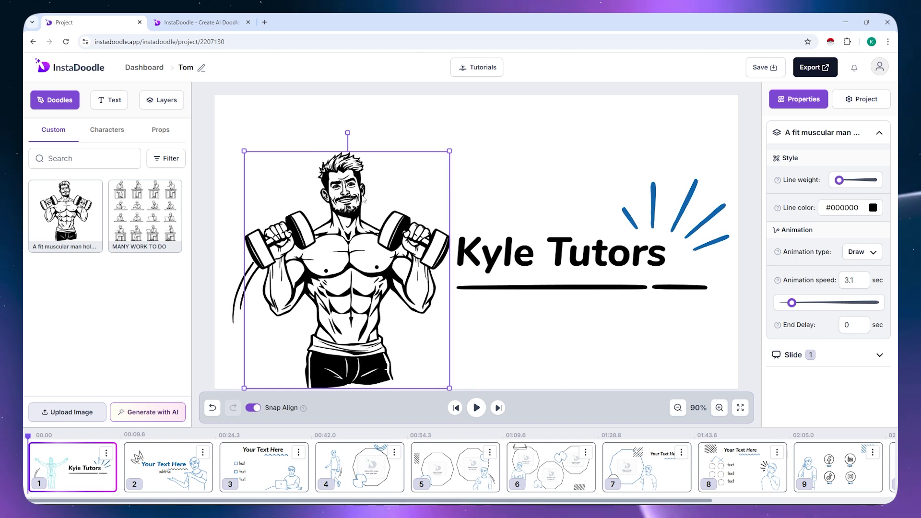
# Move the curved black motion lines of Doodle Element 2 up beside the man's outer dumbbell.
pyautogui.moveTo(232, 309); pyautogui.dragTo(248, 197)
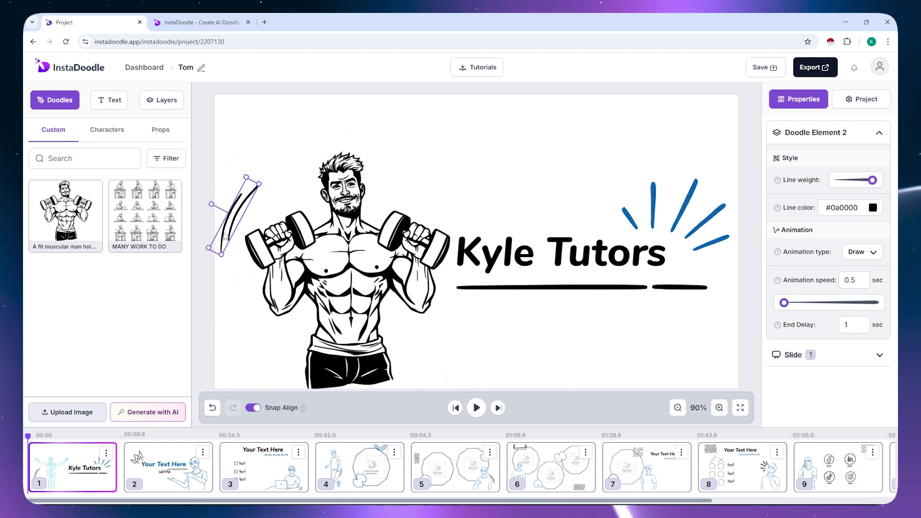
pyautogui.click(239, 211)
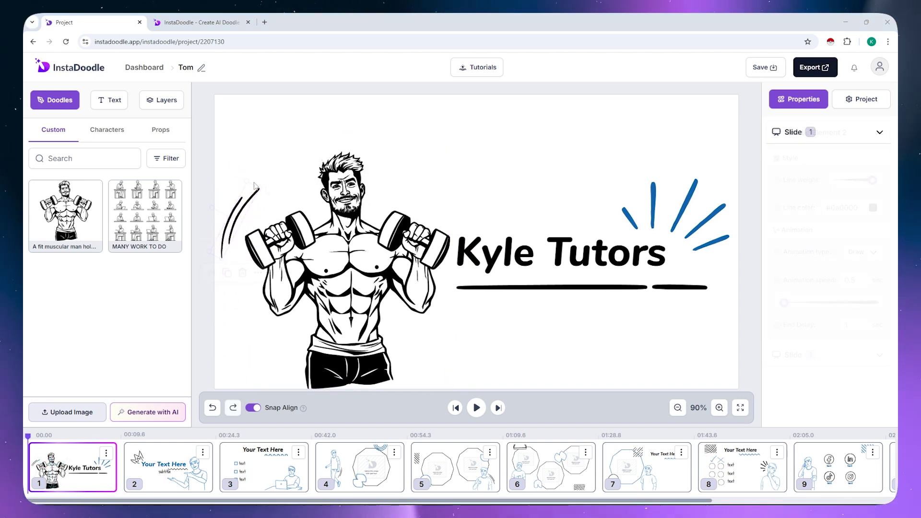
pyautogui.click(239, 211)
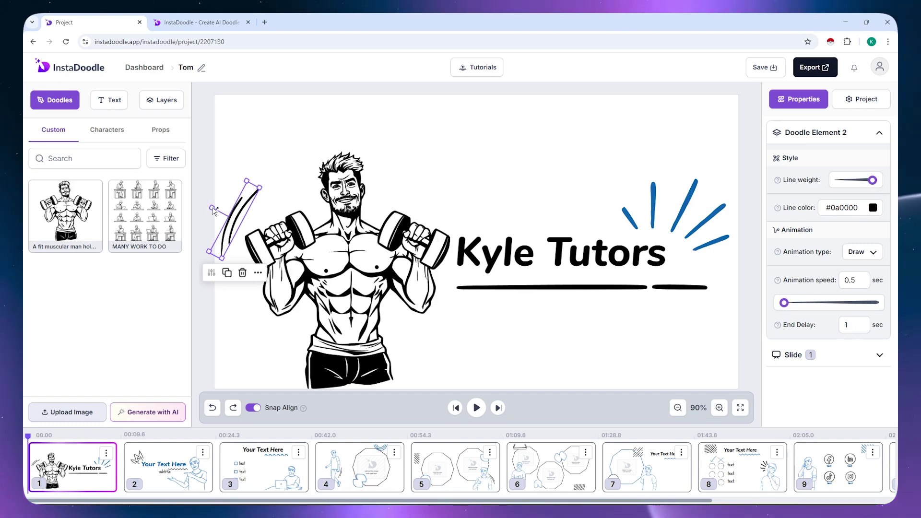
# Rotate and shrink the curved motion lines to follow the outer dumbbell's tilt, and place them close against it.
pyautogui.moveTo(213, 210)
pyautogui.mouseDown()
pyautogui.moveTo(263, 223)
pyautogui.moveTo(248, 227)
pyautogui.mouseUp()
pyautogui.moveTo(275, 188); pyautogui.dragTo(249, 213)
pyautogui.click(245, 245)
pyautogui.click(237, 231)
pyautogui.click(245, 245)
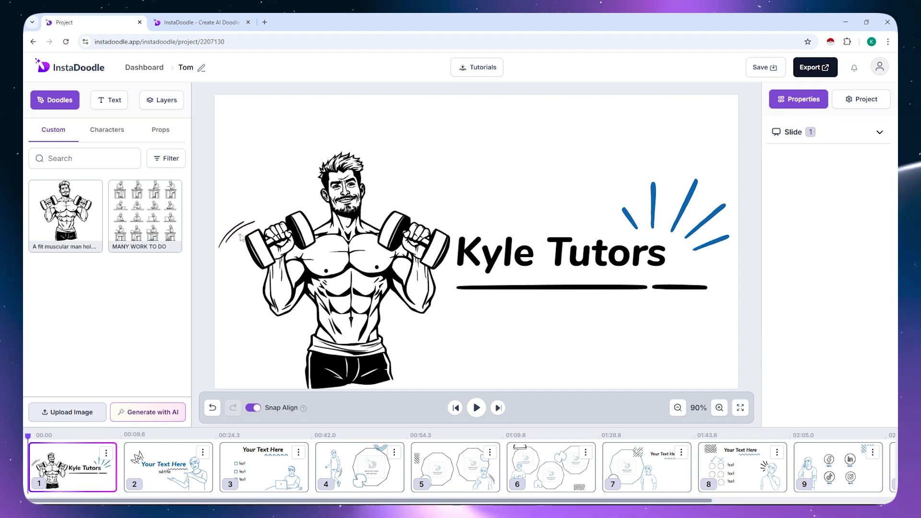
pyautogui.click(237, 233)
pyautogui.moveTo(232, 235); pyautogui.dragTo(246, 228)
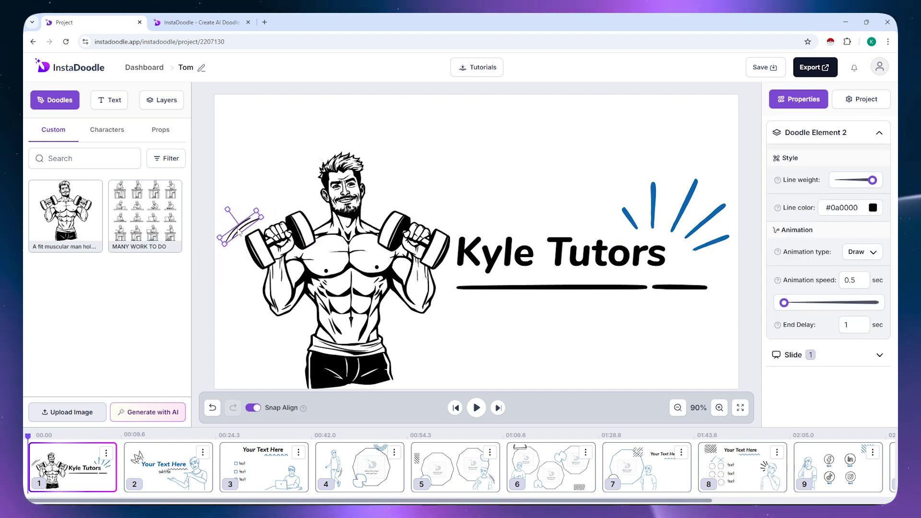
pyautogui.click(200, 284)
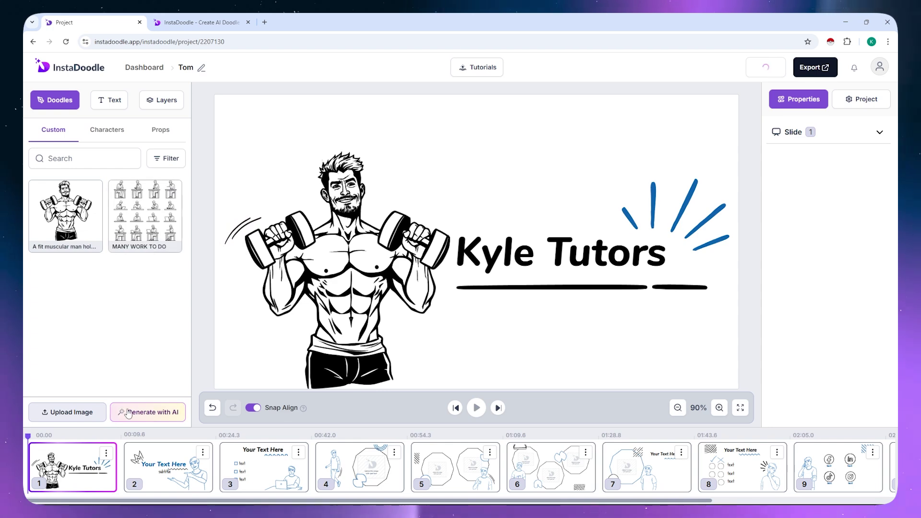
# Look through the business woman and sports woman doodles in the character library.
pyautogui.click(107, 129)
pyautogui.scroll(-2, 117, 241)
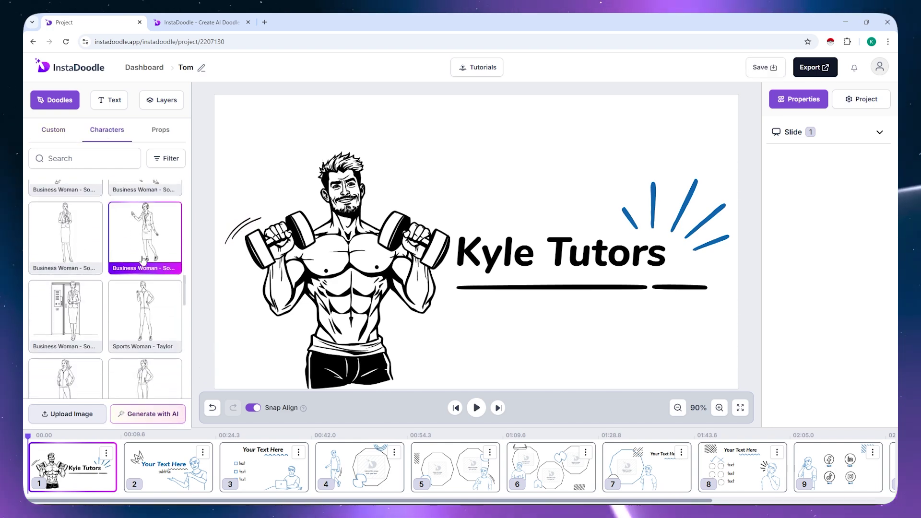
pyautogui.scroll(2, 117, 241)
pyautogui.scroll(-3, 134, 287)
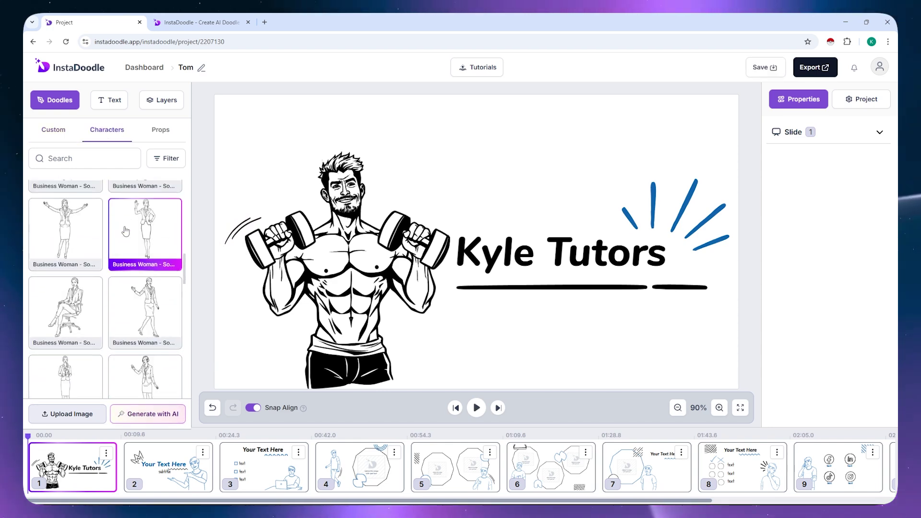
# Browse the props library and add the Speech Bubble doodle to slide 1.
pyautogui.click(159, 137)
pyautogui.scroll(-10, 140, 238)
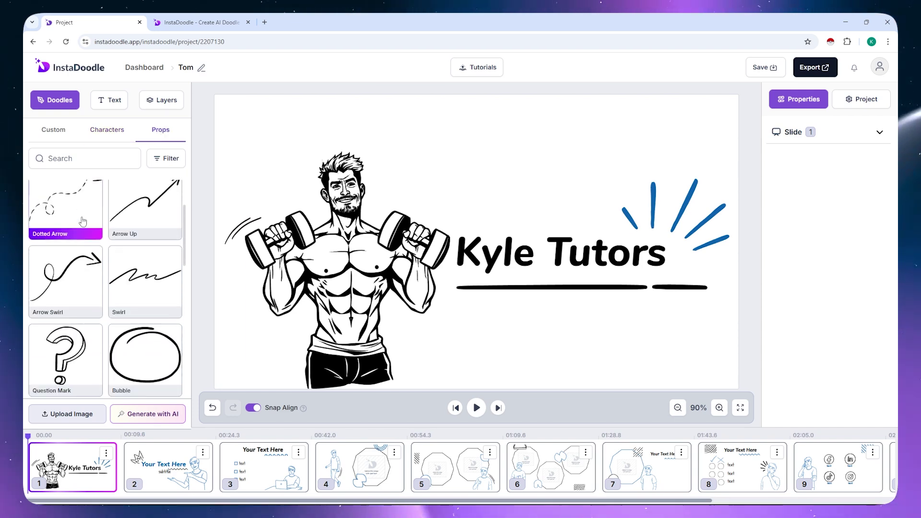
pyautogui.scroll(-2, 127, 243)
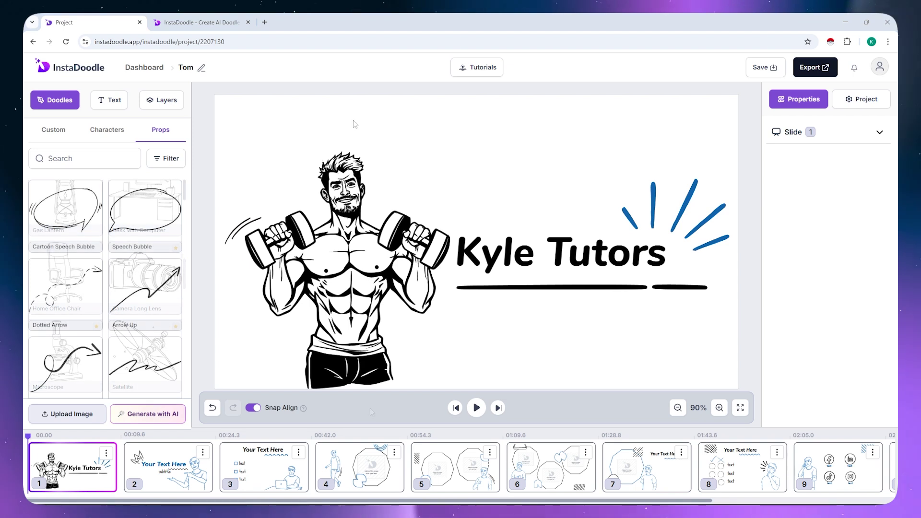
pyautogui.click(148, 231)
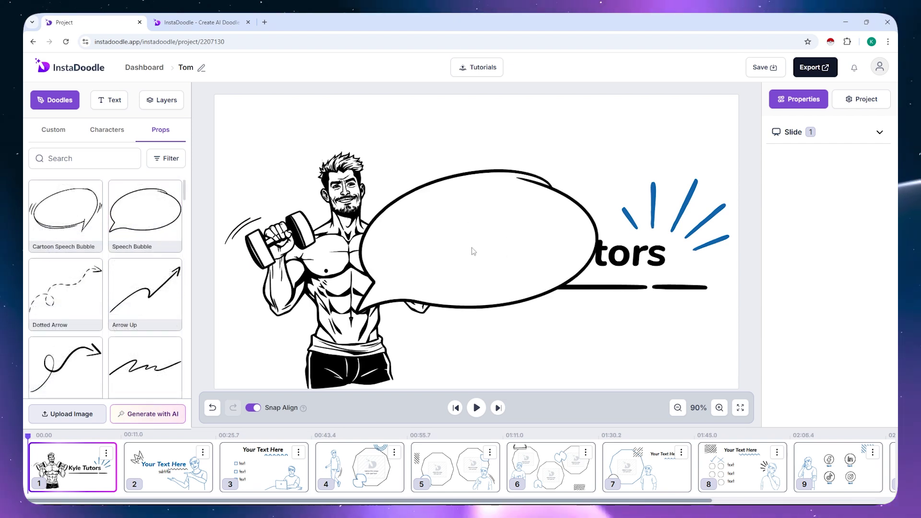
# Shrink the speech bubble and place it above the muscular man's head with its tail pointing to him.
pyautogui.moveTo(473, 251); pyautogui.dragTo(465, 178)
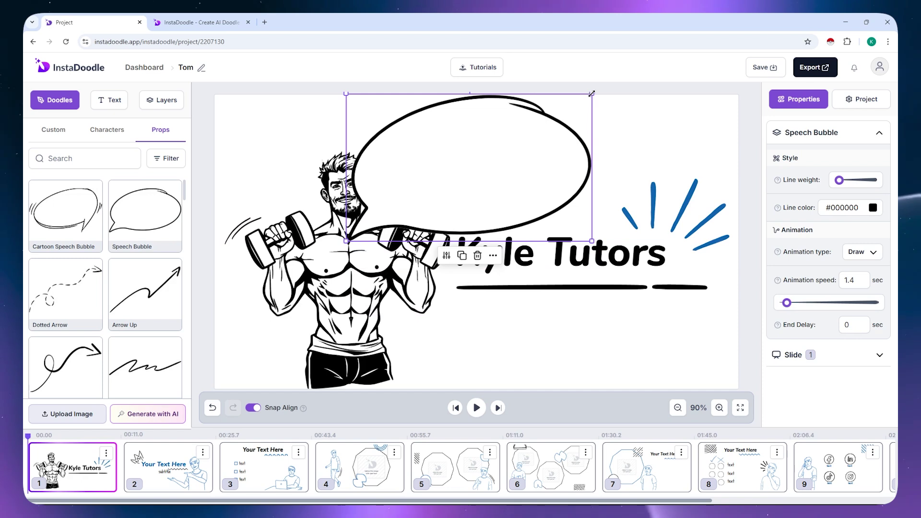
pyautogui.moveTo(591, 94); pyautogui.dragTo(412, 197)
pyautogui.moveTo(411, 140); pyautogui.dragTo(397, 134)
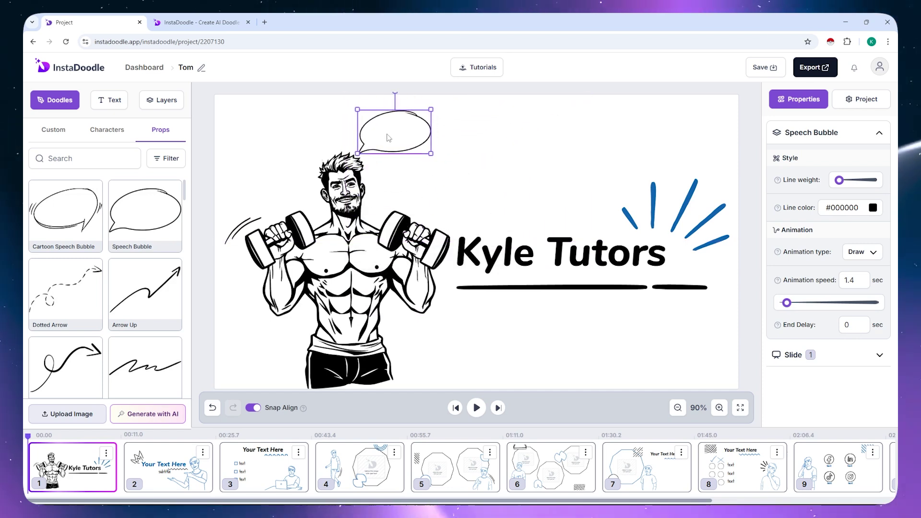
pyautogui.moveTo(438, 108); pyautogui.dragTo(448, 103)
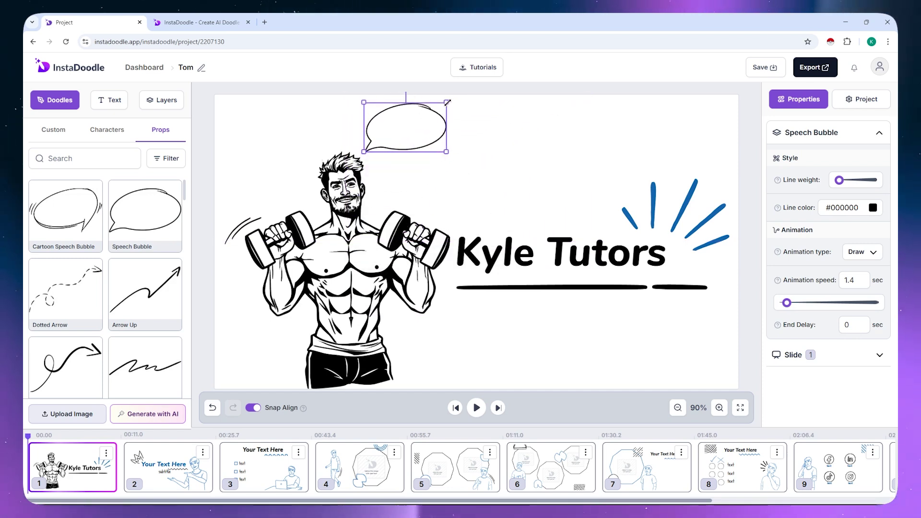
pyautogui.click(500, 140)
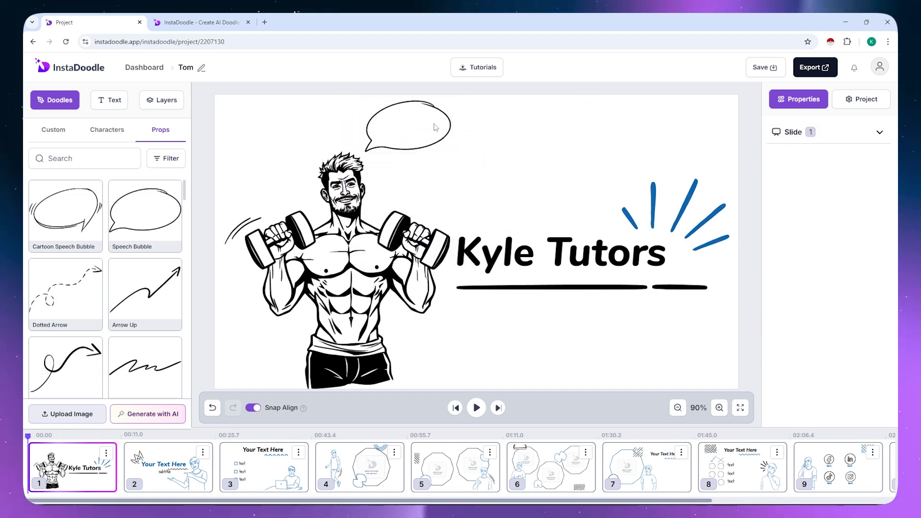
# Add a Dancing Script text element to slide 1 and move it into the speech bubble.
pyautogui.click(102, 100)
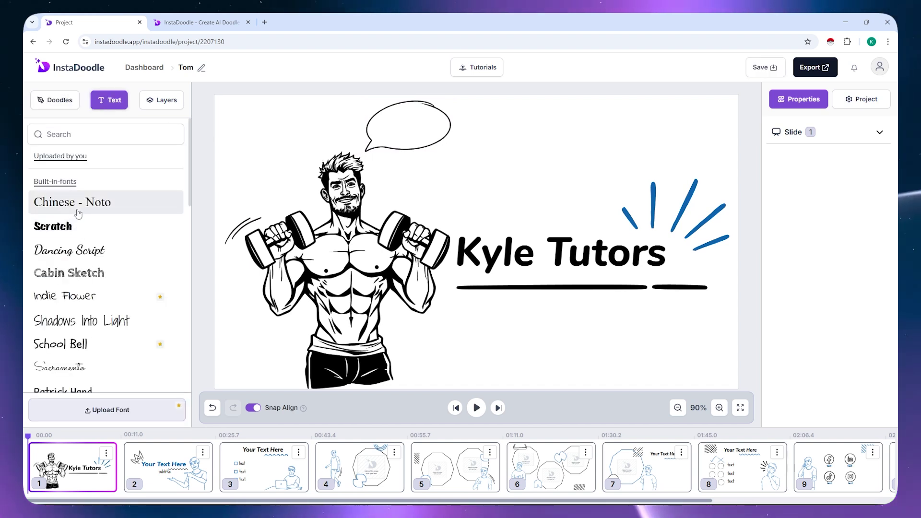
pyautogui.click(93, 261)
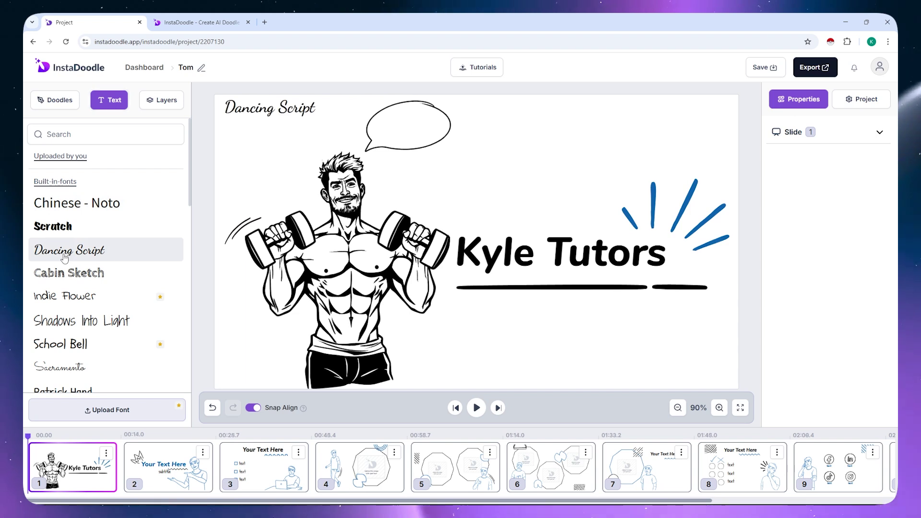
pyautogui.click(267, 109)
pyautogui.moveTo(268, 114); pyautogui.dragTo(410, 133)
# Replace the placeholder wording in the speech bubble with "Welcome.".
pyautogui.click(409, 133)
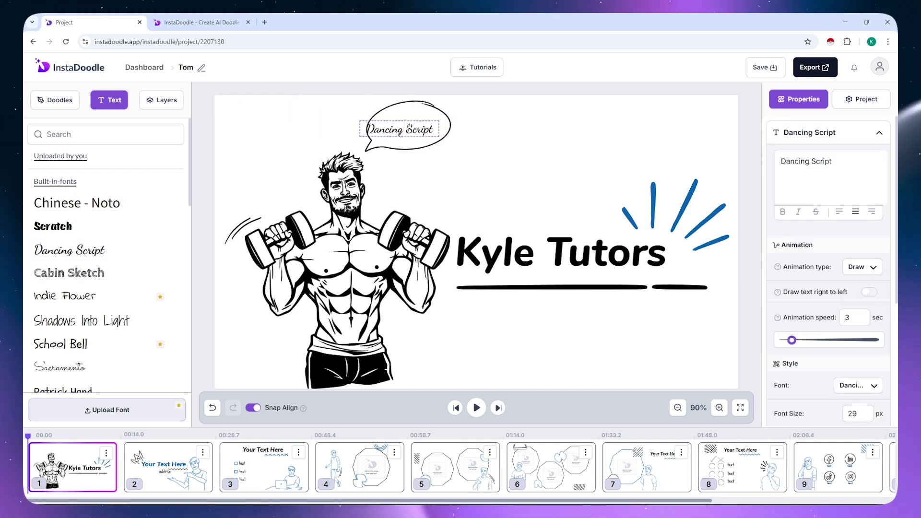
pyautogui.doubleClick(417, 131)
pyautogui.hotkey('ctrl', 'a')
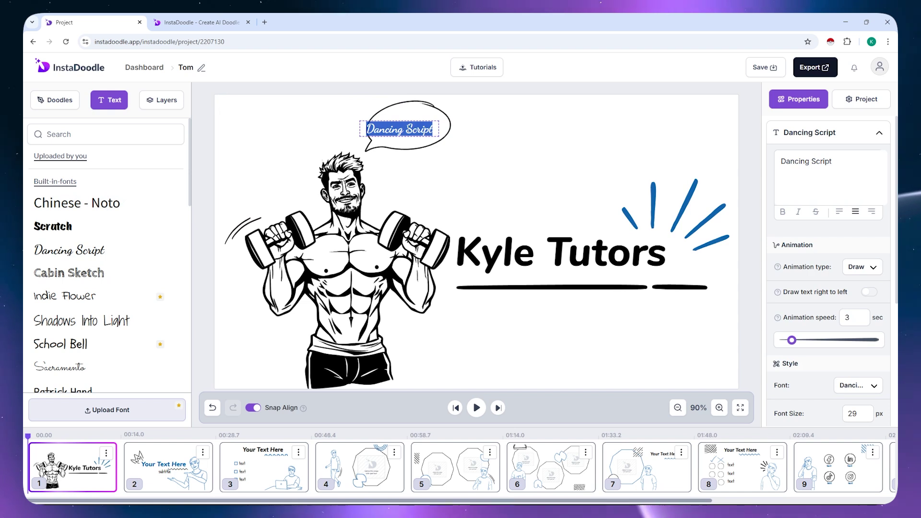
pyautogui.write('h')
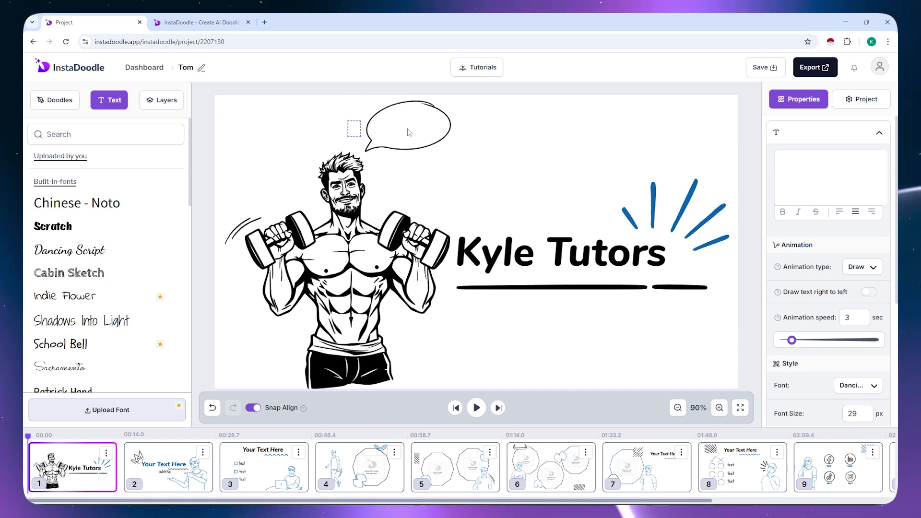
pyautogui.press('BackSpace')
pyautogui.write('Welcome.')
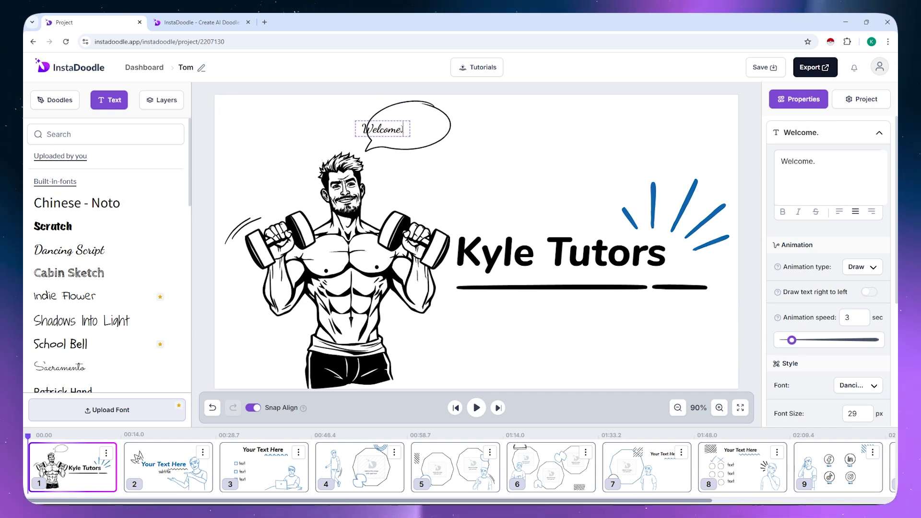
pyautogui.click(417, 131)
# Enlarge the "Welcome." text to a font size of 41 px and center it inside the speech bubble.
pyautogui.click(384, 128)
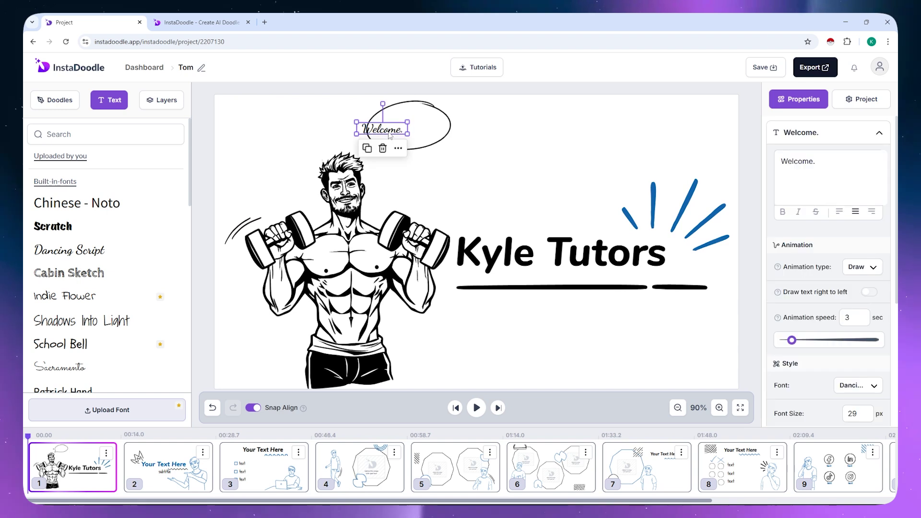
pyautogui.moveTo(384, 129); pyautogui.dragTo(447, 116)
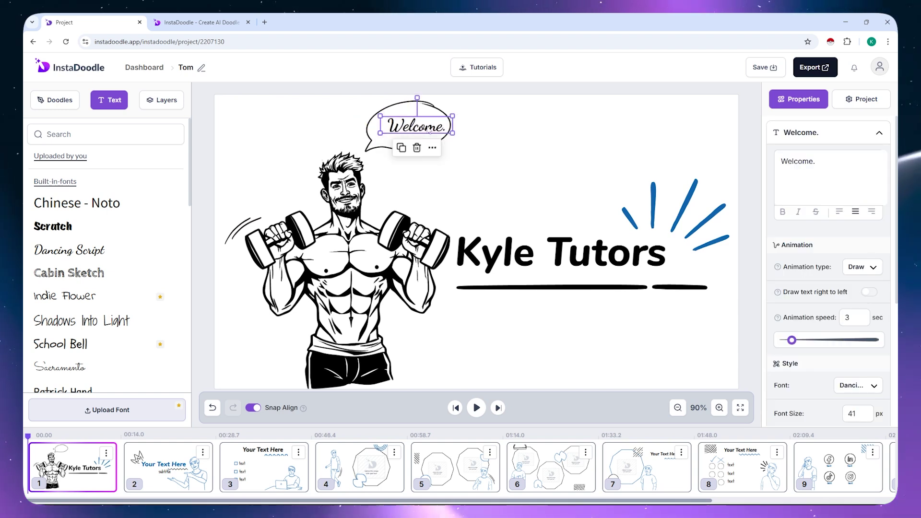
pyautogui.click(502, 124)
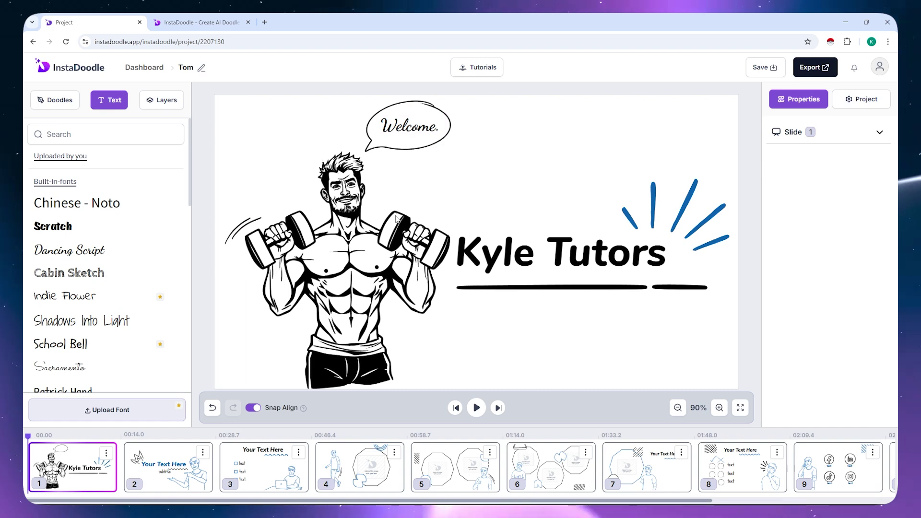
pyautogui.click(177, 465)
pyautogui.click(253, 474)
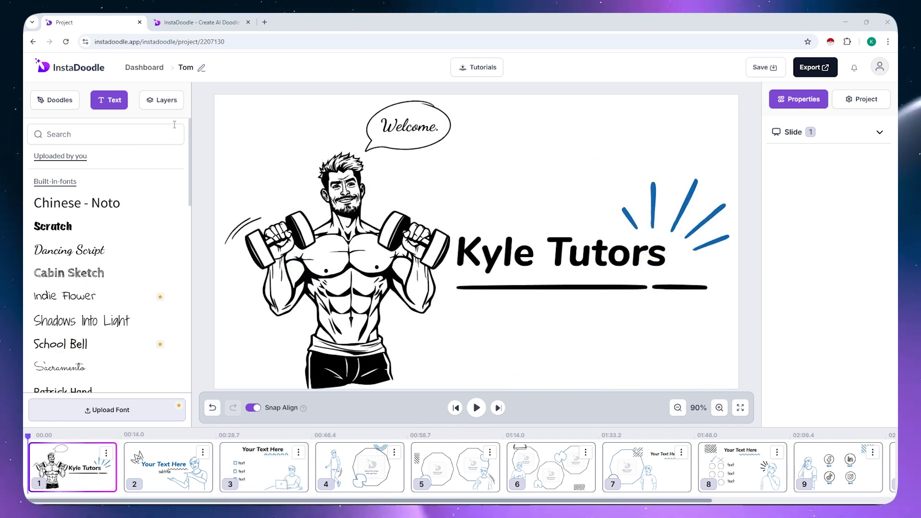
pyautogui.click(56, 101)
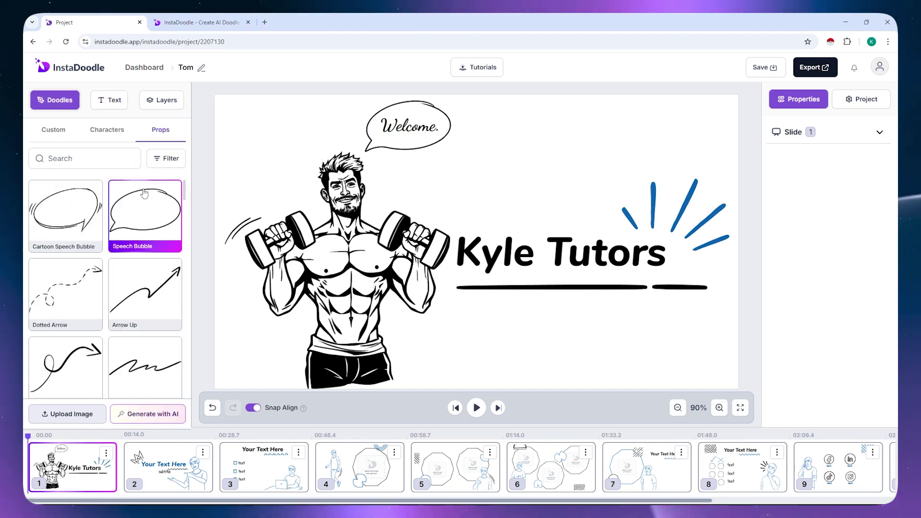
# Open the project's soundtrack library, read the AI Voices and background music offer, and dismiss it.
pyautogui.click(856, 103)
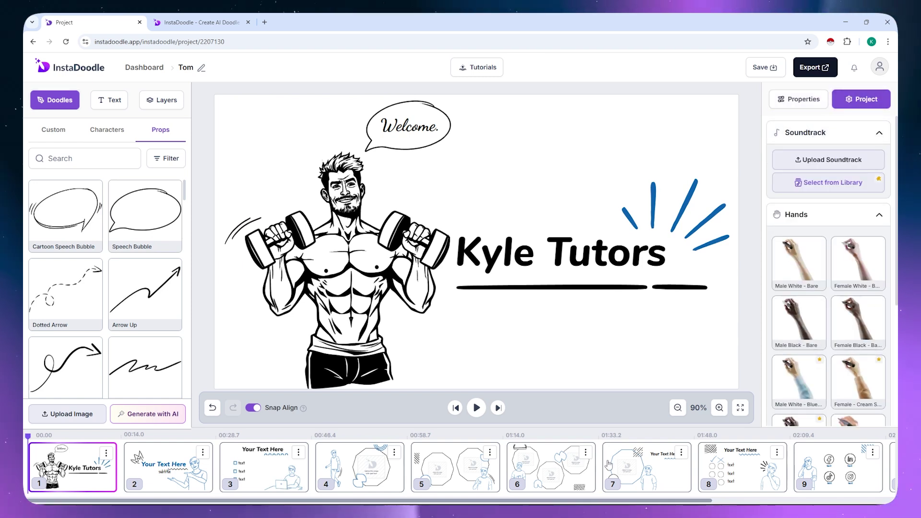
pyautogui.click(823, 186)
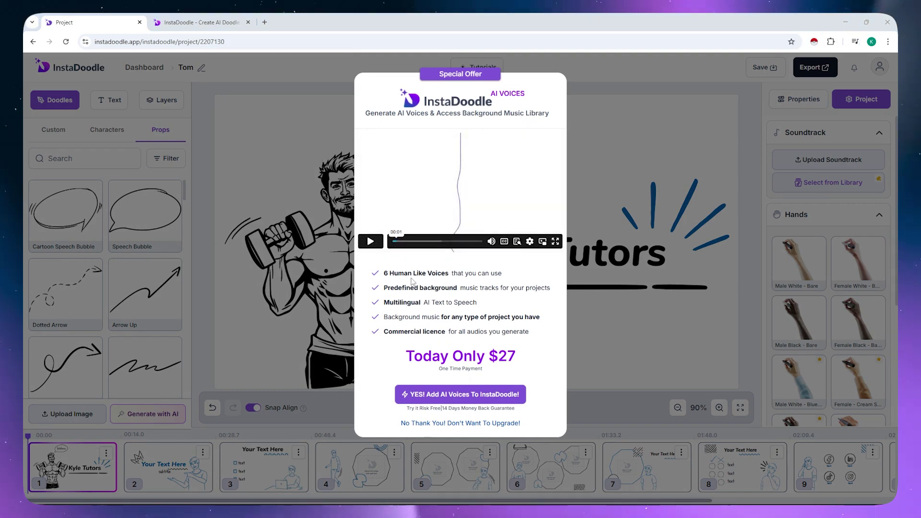
pyautogui.moveTo(383, 274); pyautogui.dragTo(413, 273)
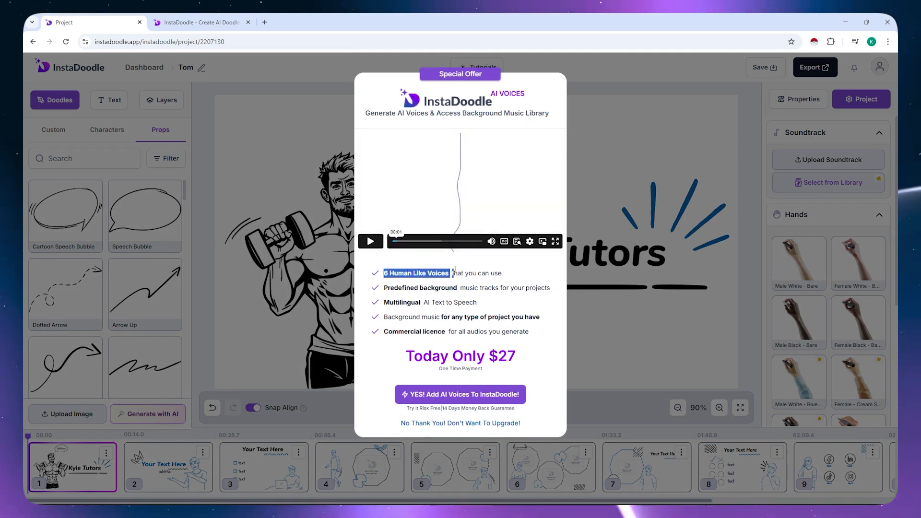
pyautogui.moveTo(388, 288); pyautogui.dragTo(433, 288)
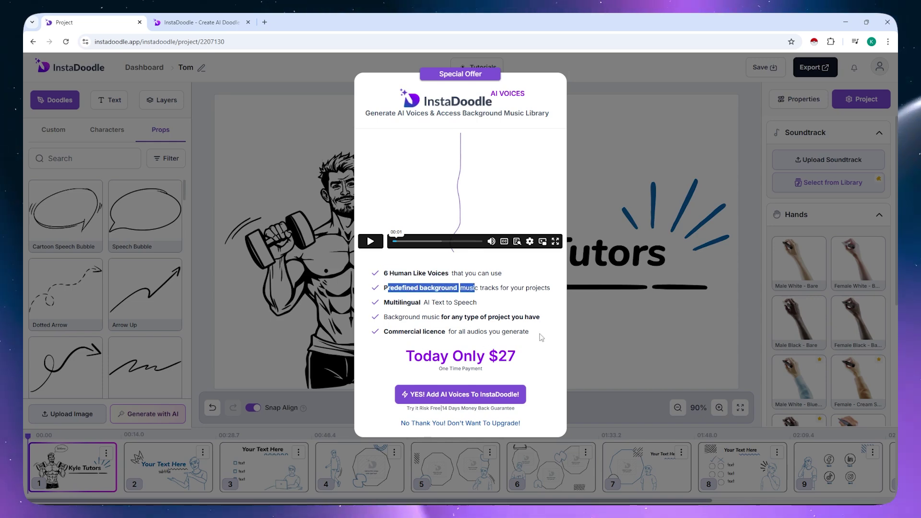
pyautogui.click(628, 183)
pyautogui.click(627, 183)
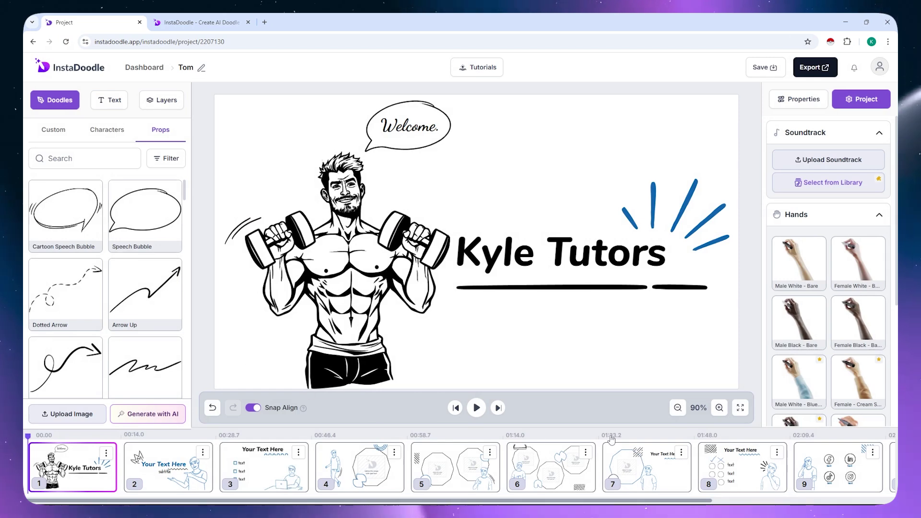
# Try to rename the project as Sample Tutorial.
pyautogui.click(191, 67)
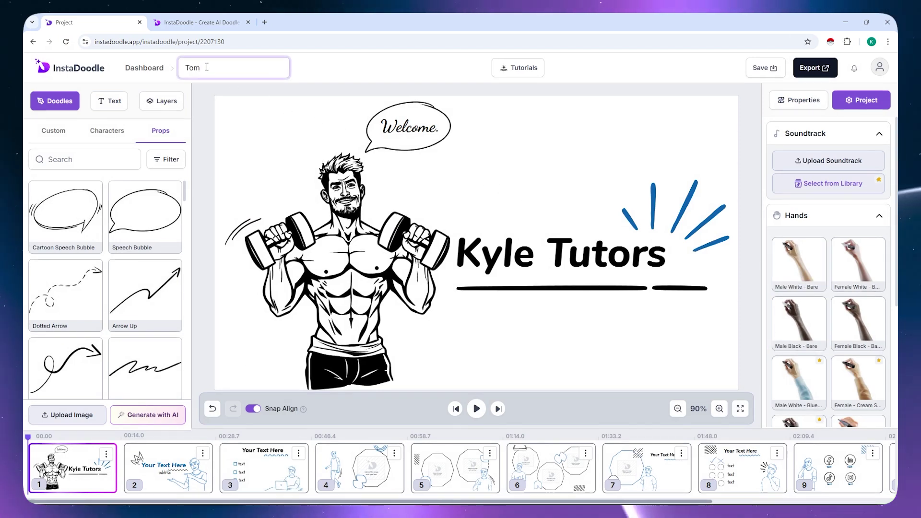
pyautogui.write('Sample')
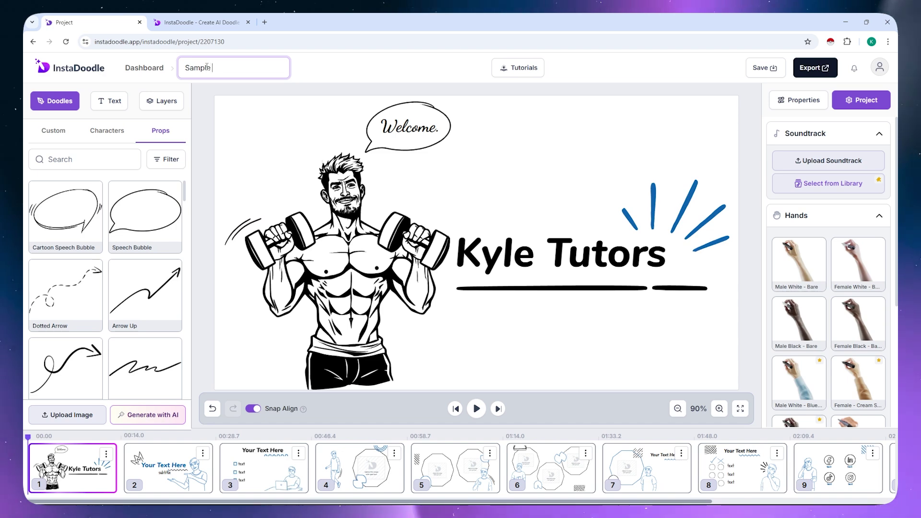
pyautogui.write(' Tutoria')
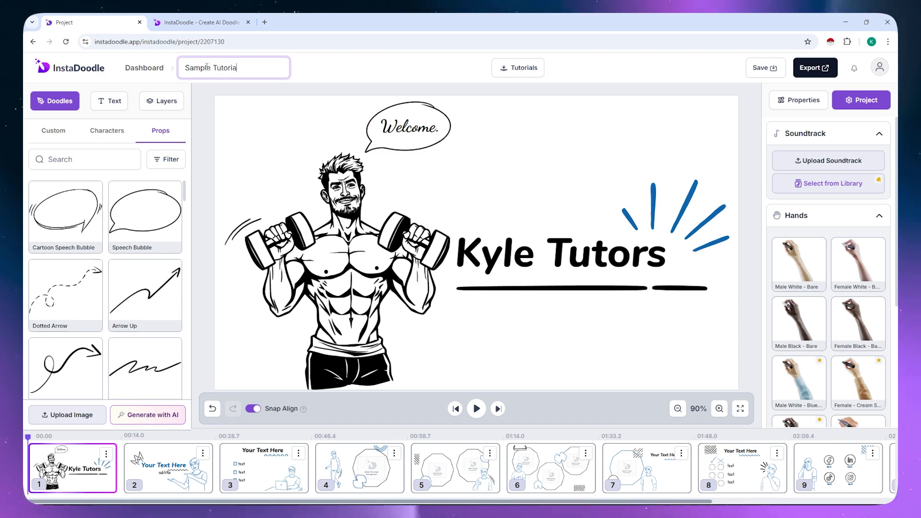
pyautogui.write('l')
pyautogui.click(399, 76)
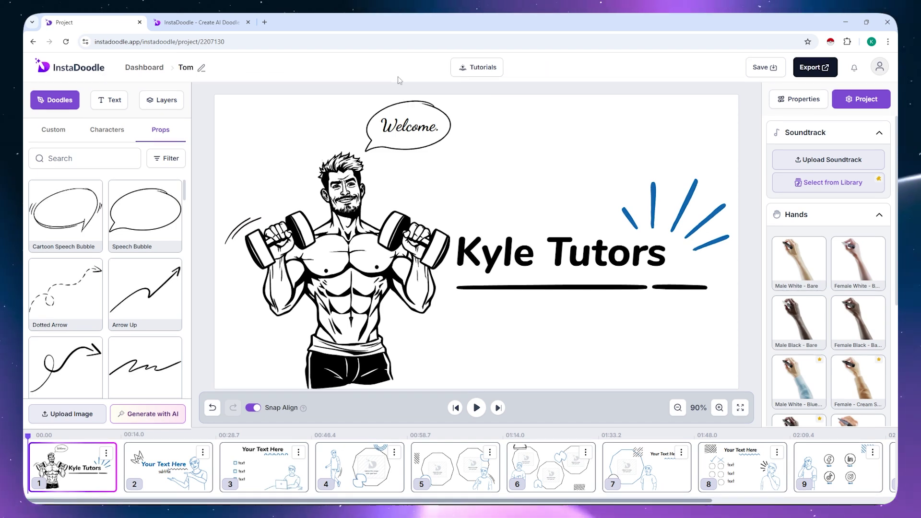
# Look through the training videos in the Tutorial Database and close it.
pyautogui.click(478, 73)
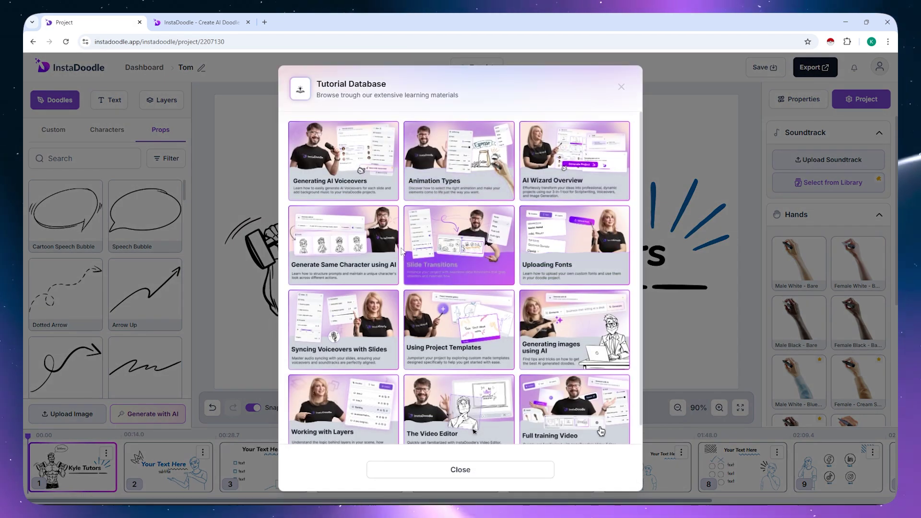
pyautogui.scroll(-1, 456, 331)
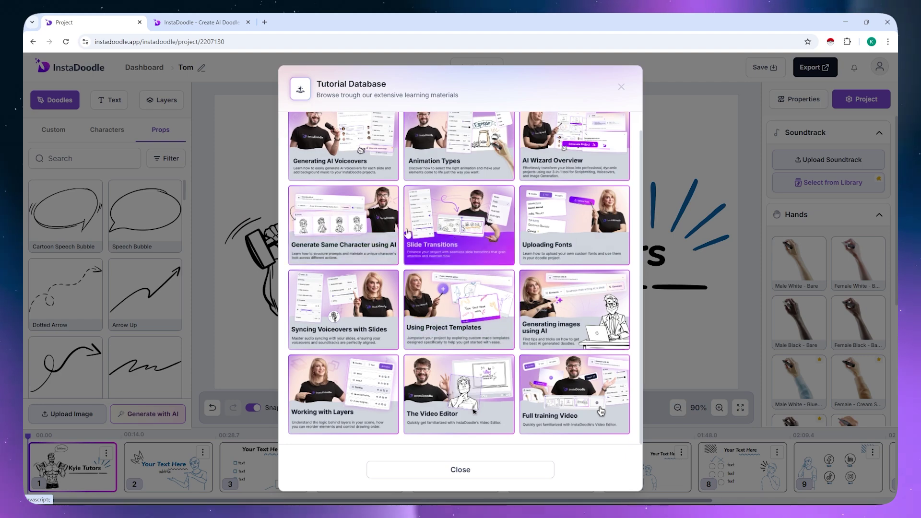
pyautogui.scroll(1, 407, 233)
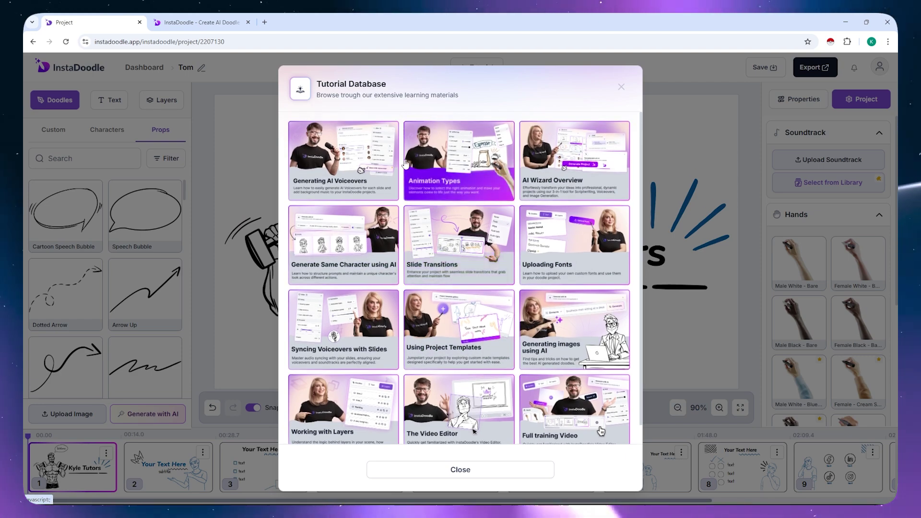
pyautogui.click(621, 87)
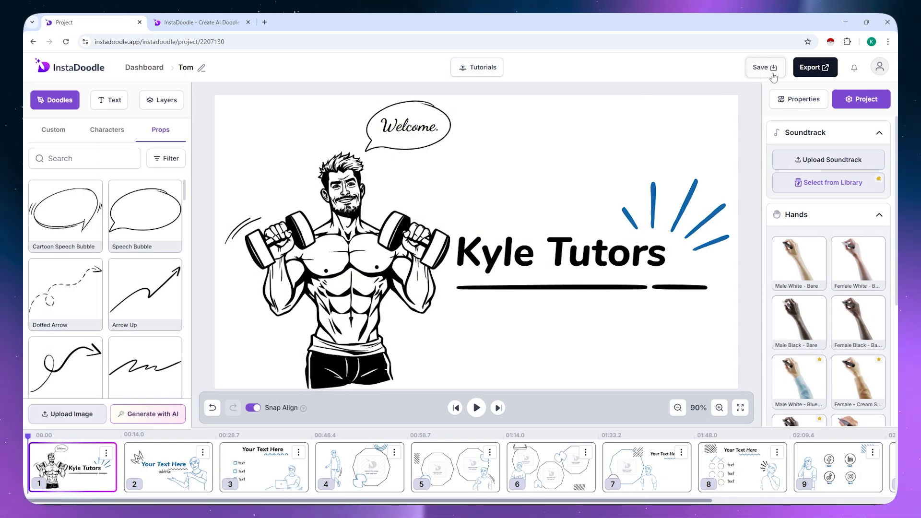
# Examine the 720p, 1080p, 2k and 4k export options and compare them with the pricing plans on the InstaDoodle website.
pyautogui.click(811, 68)
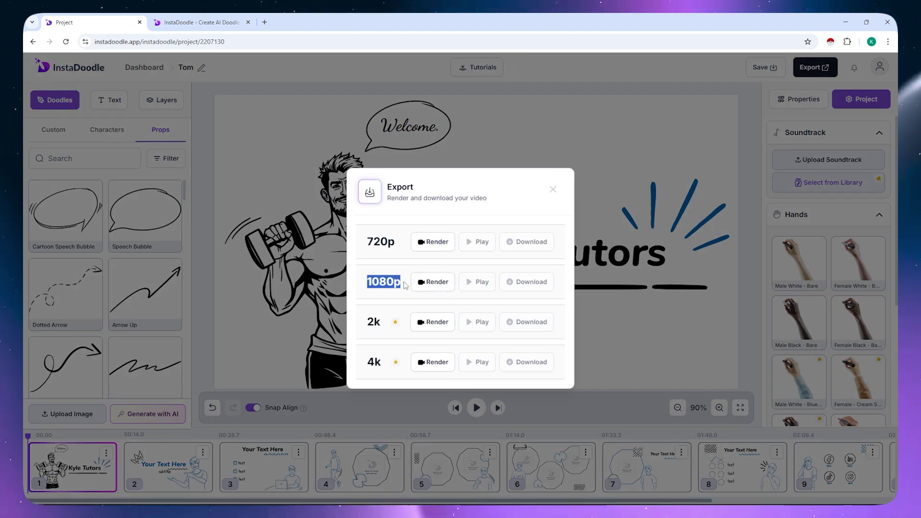
pyautogui.click(199, 22)
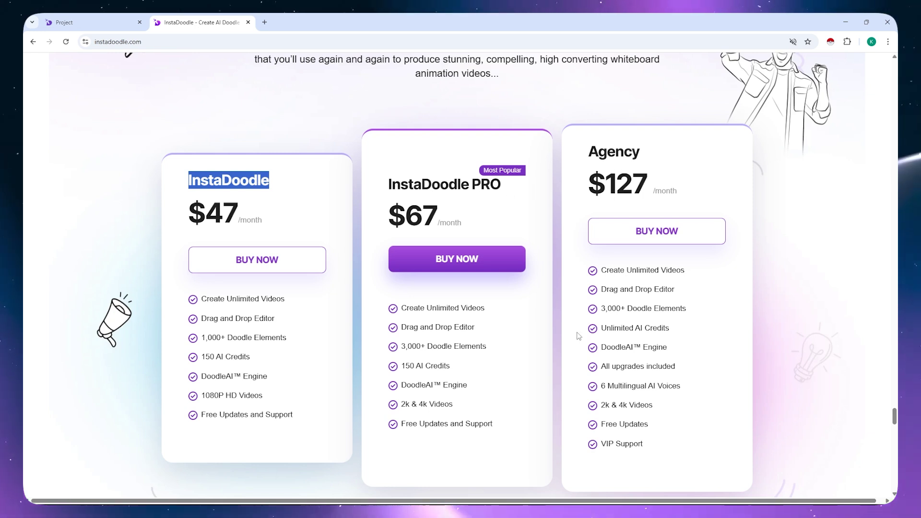
pyautogui.click(92, 29)
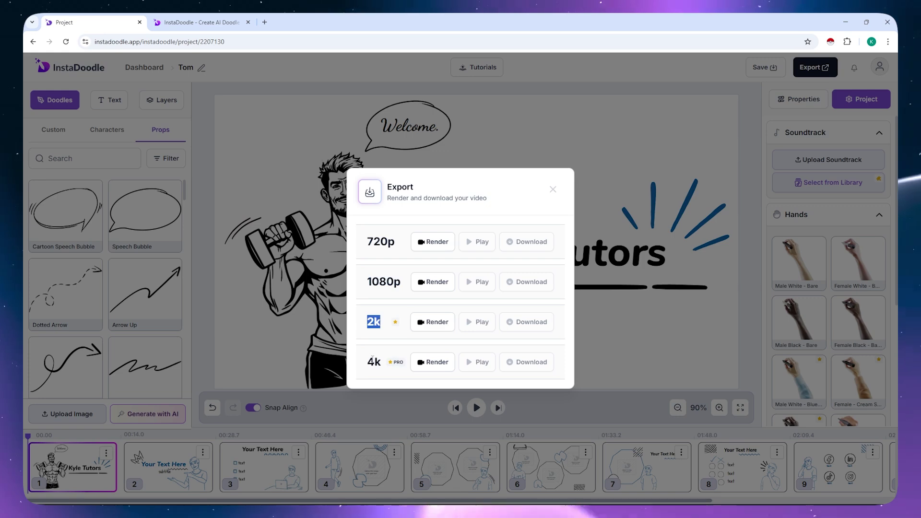
pyautogui.doubleClick(374, 362)
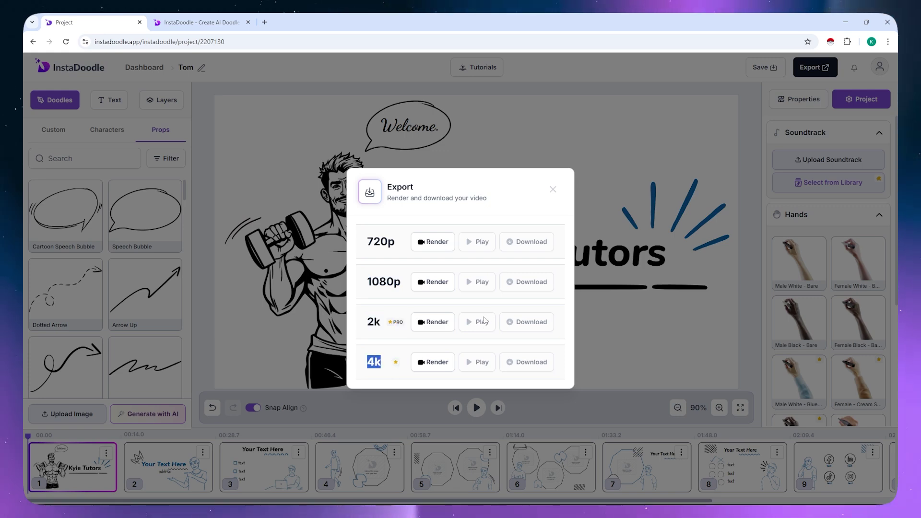
# Render the project in 1080p, open the rendered video in the player and close it, and return to the export options.
pyautogui.click(437, 283)
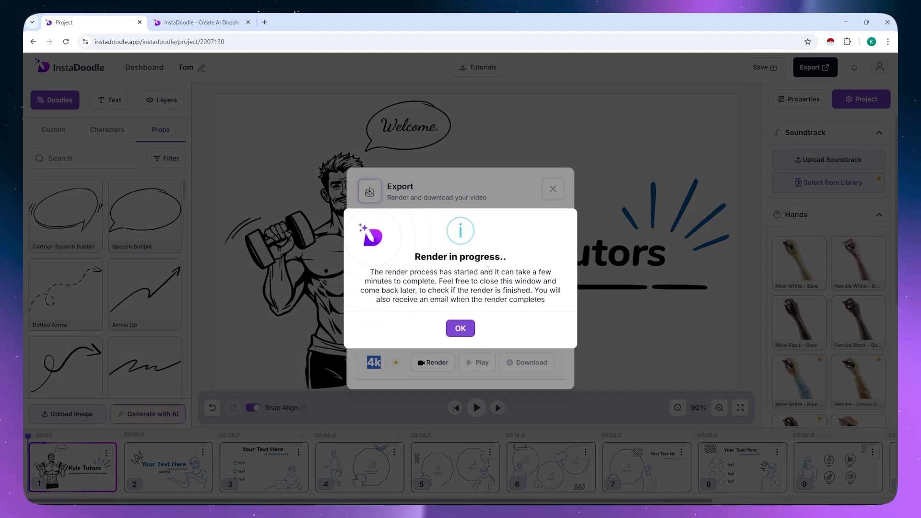
pyautogui.click(461, 328)
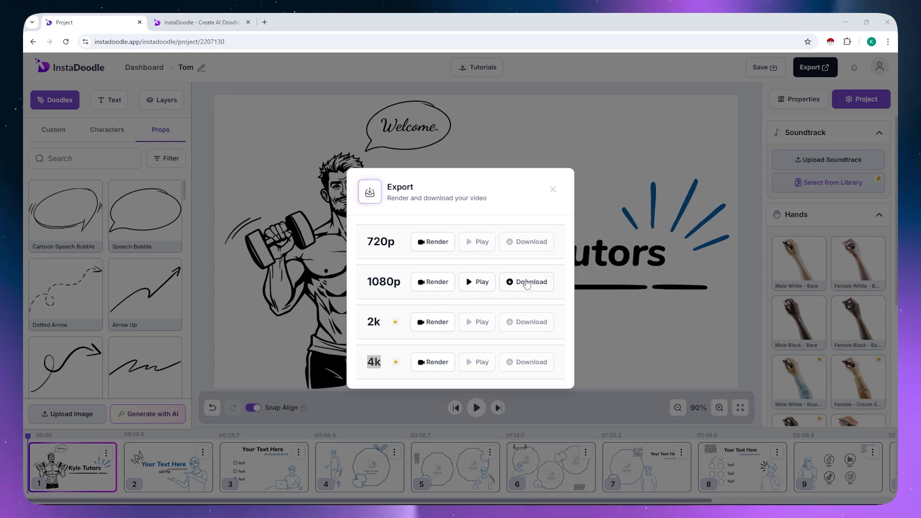
pyautogui.click(478, 283)
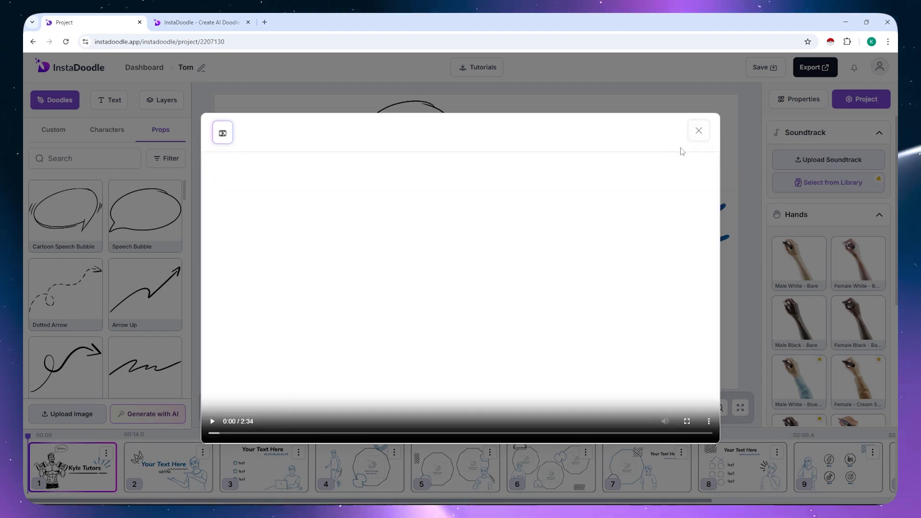
pyautogui.click(698, 131)
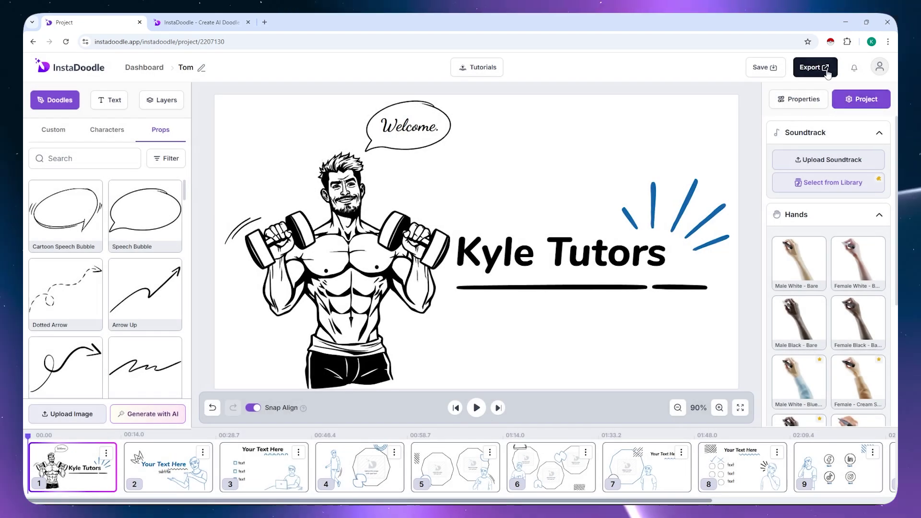
pyautogui.click(816, 68)
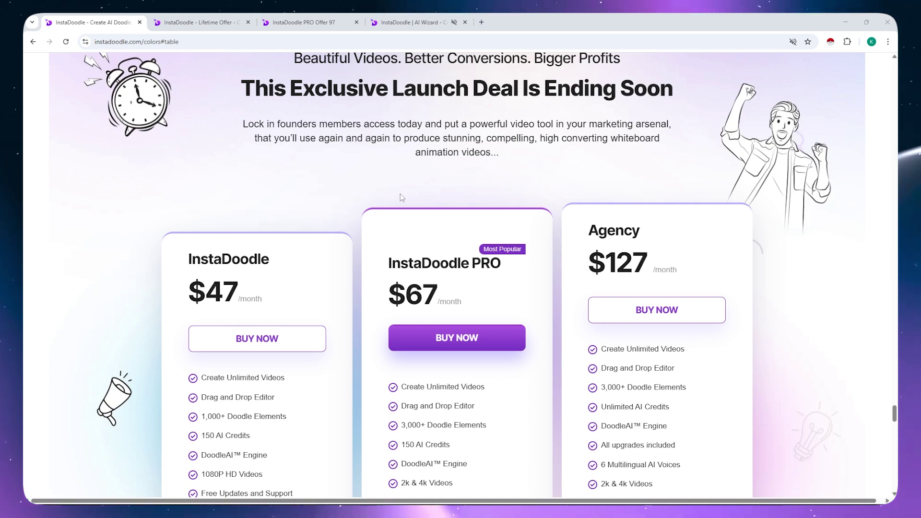
# Compare the monthly pricing plans with the lifetime offer and PRO upgrade pages on the InstaDoodle website.
pyautogui.hotkey('ctrl', 'Tab')
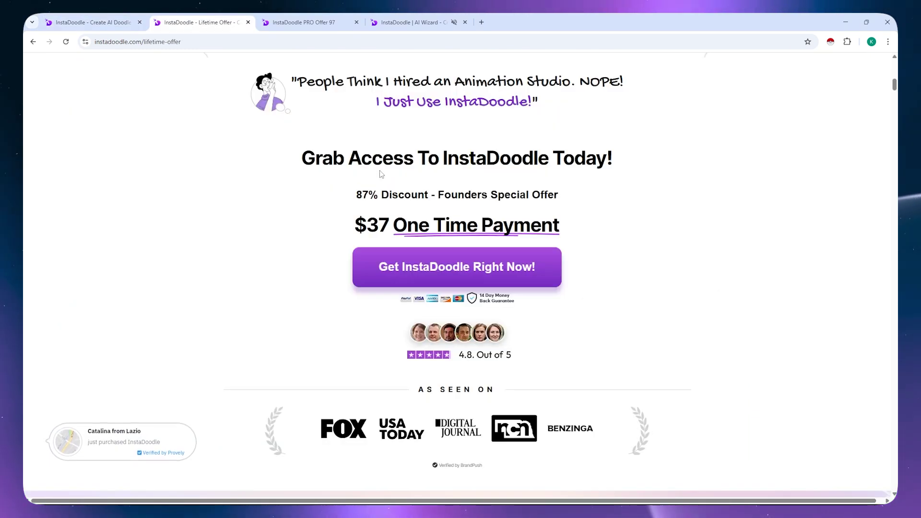
pyautogui.hotkey('ctrl', 'Tab')
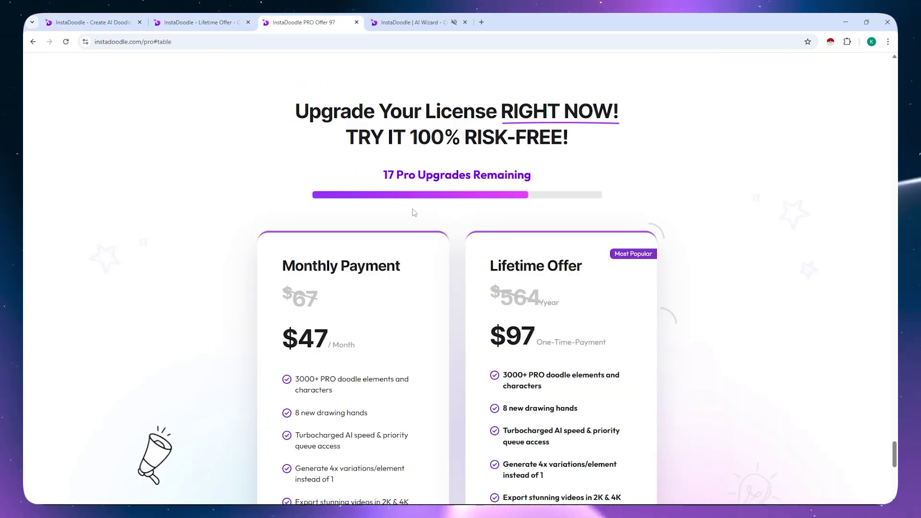